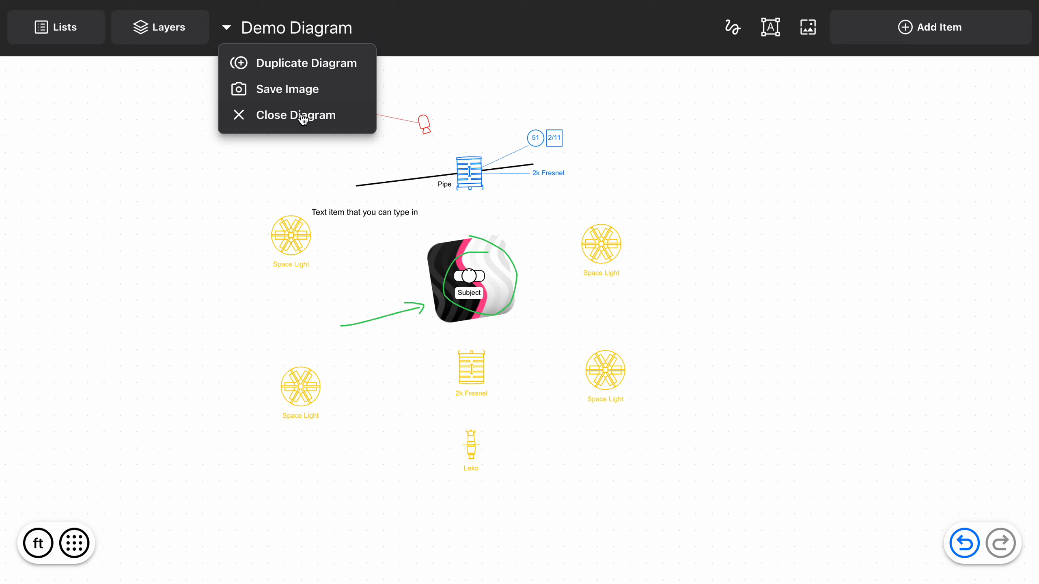
click(559, 79)
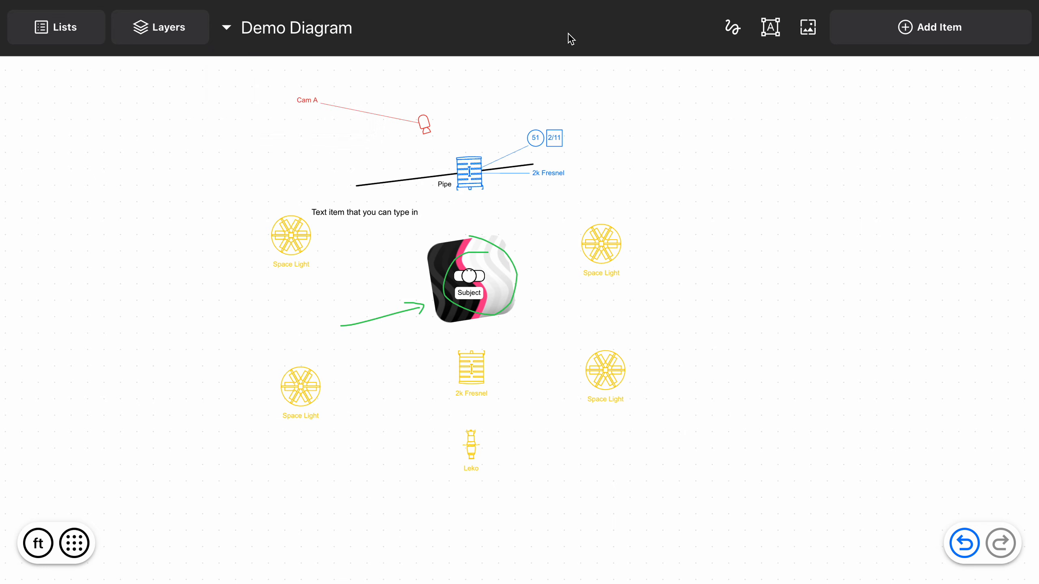
drag(568, 33, 569, 155)
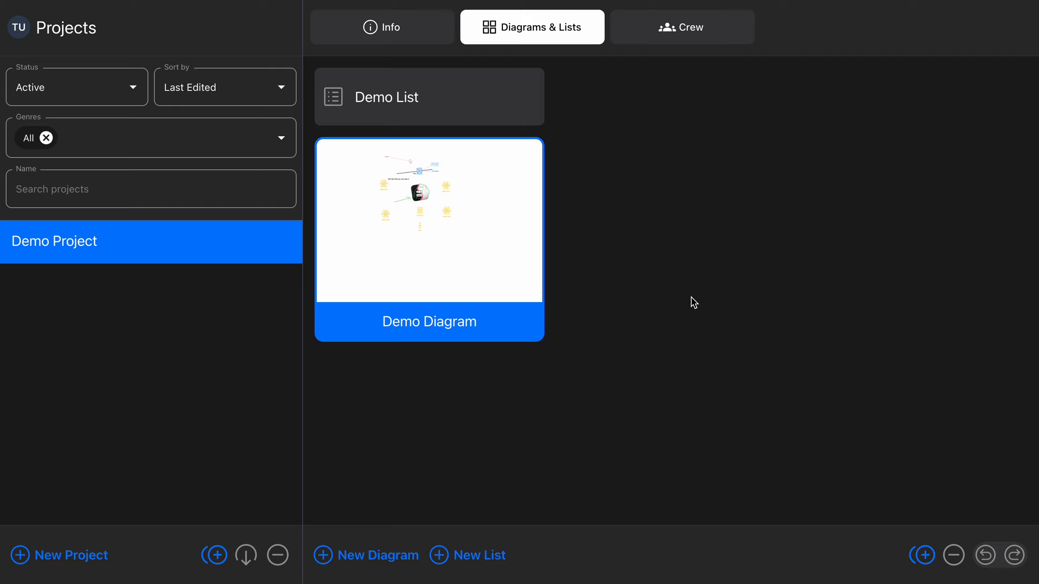
Step: Add two new blank diagrams to Demo Project
click(382, 562)
click(349, 564)
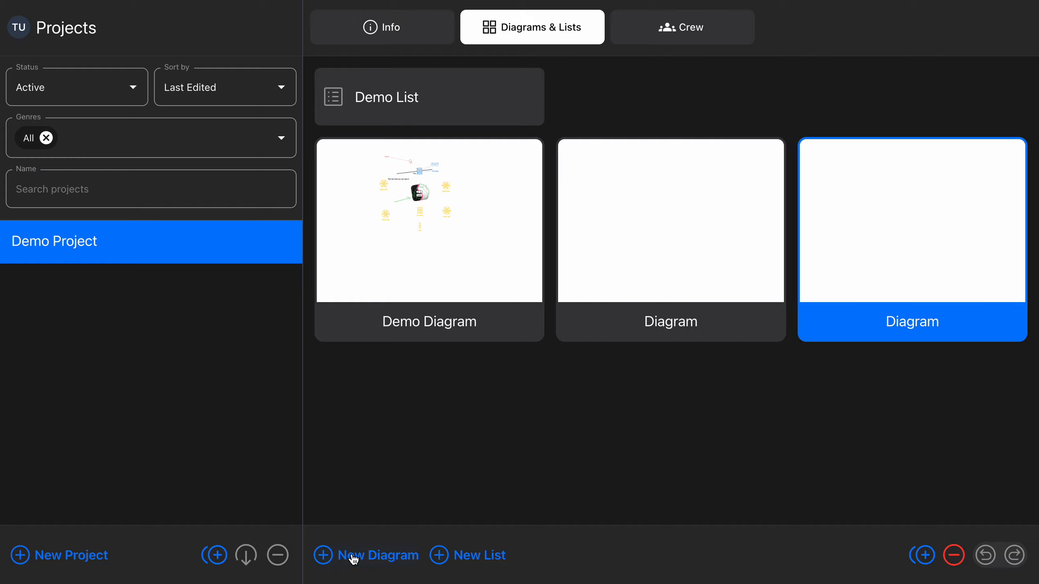
Step: Create a new project and name it "Test Project"
click(58, 562)
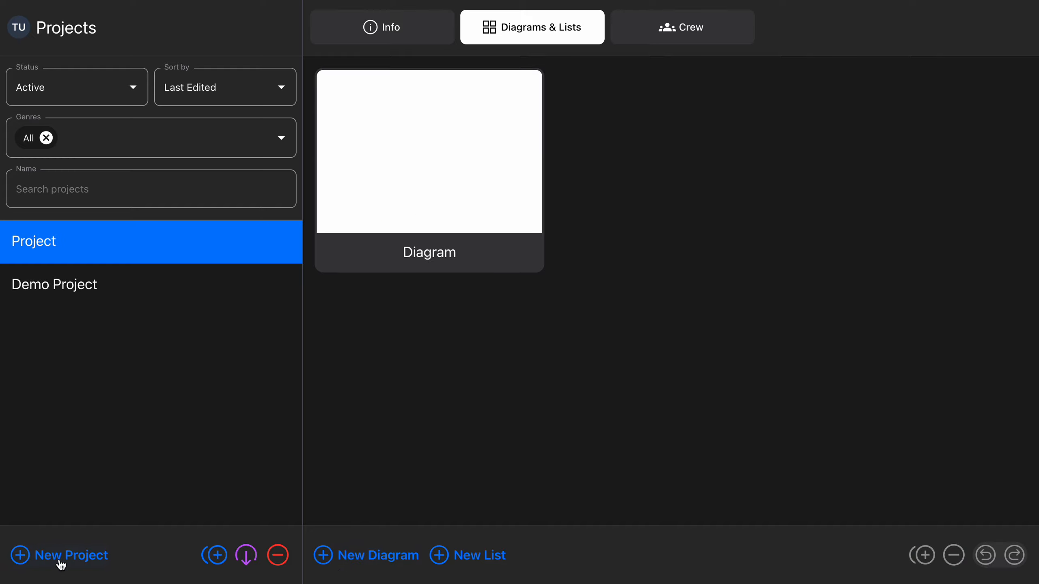
double_click(42, 241)
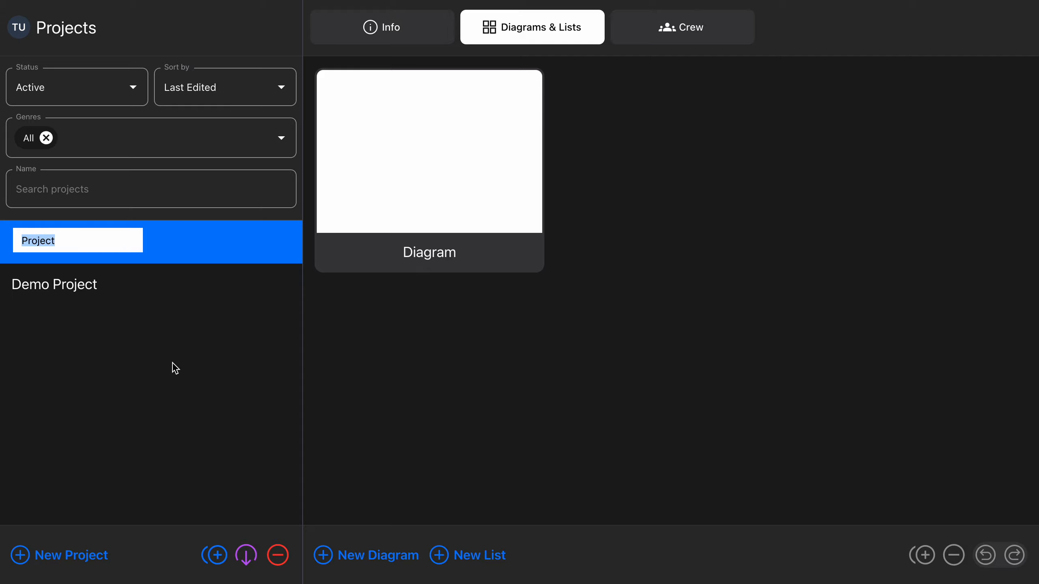
text(Test Pr)
key(Return)
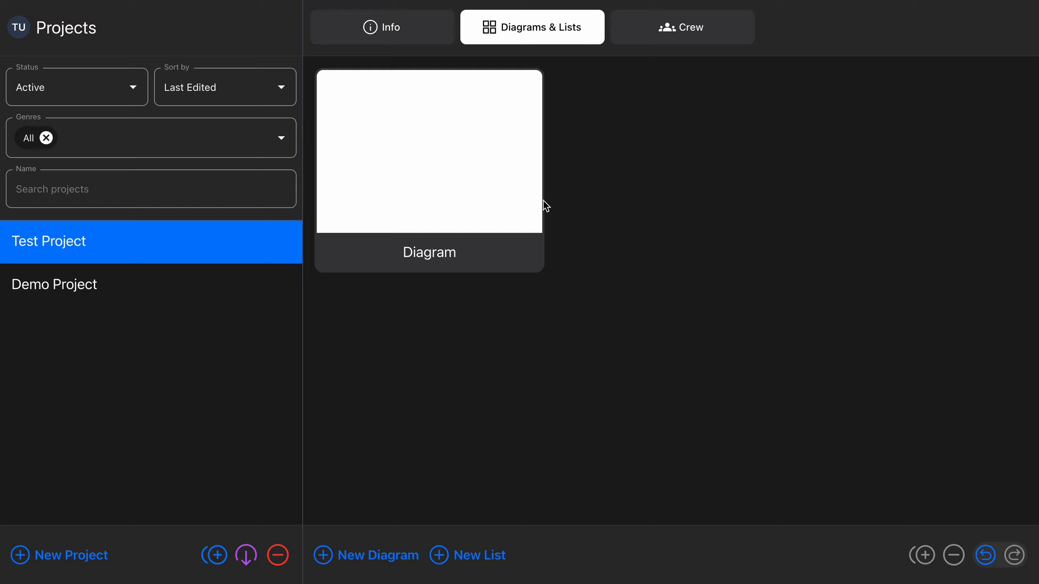
Step: Add an empty list to Test Project, and view Demo Project's contents before returning to Test Project
click(474, 559)
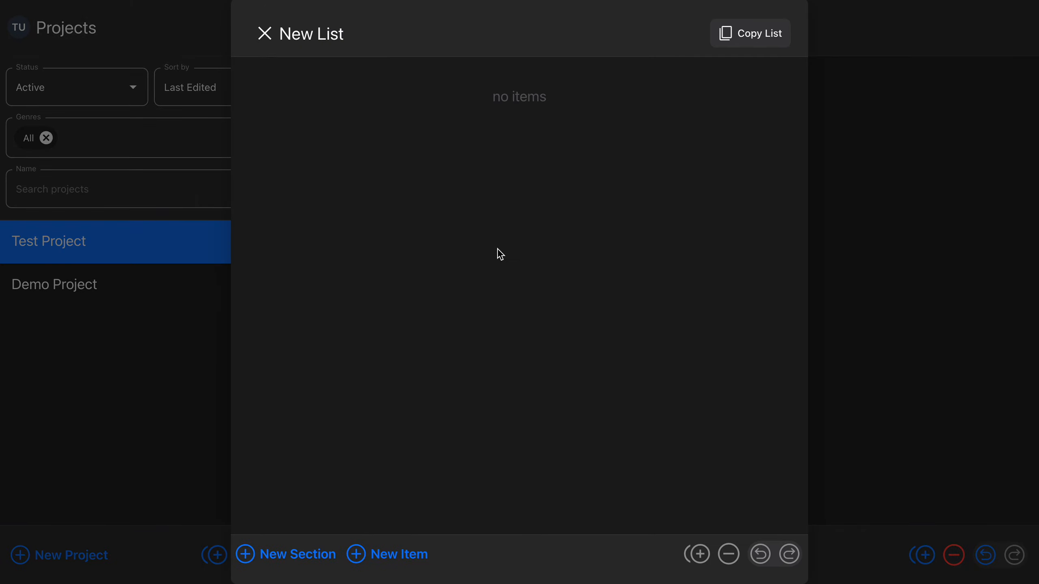
click(264, 35)
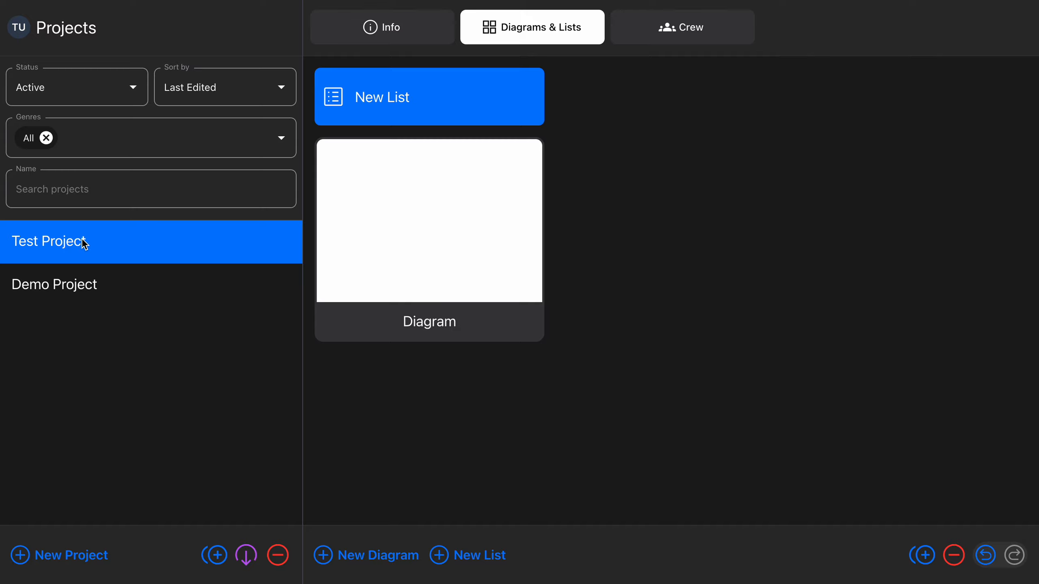
click(132, 286)
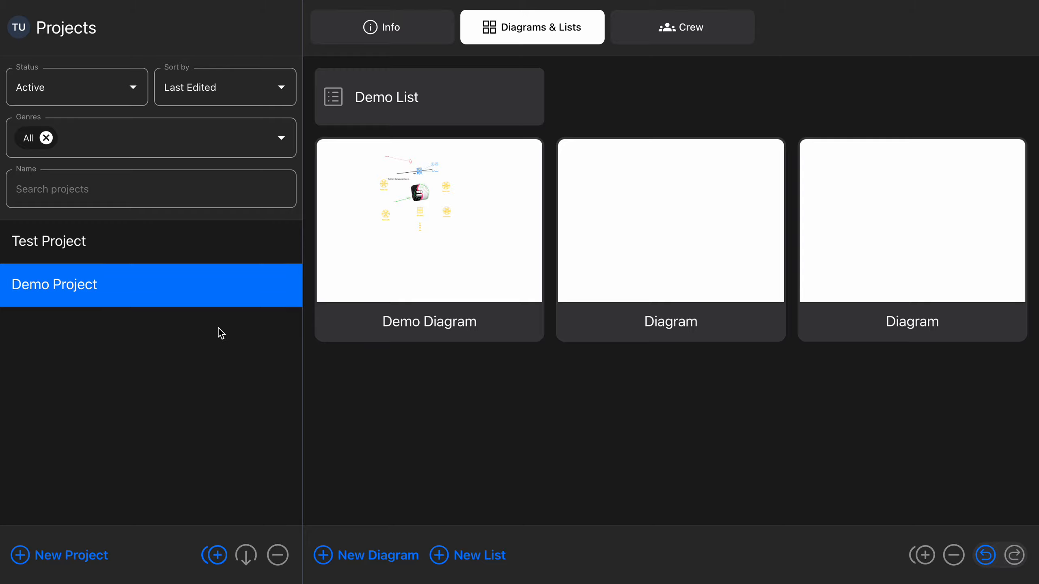
click(123, 240)
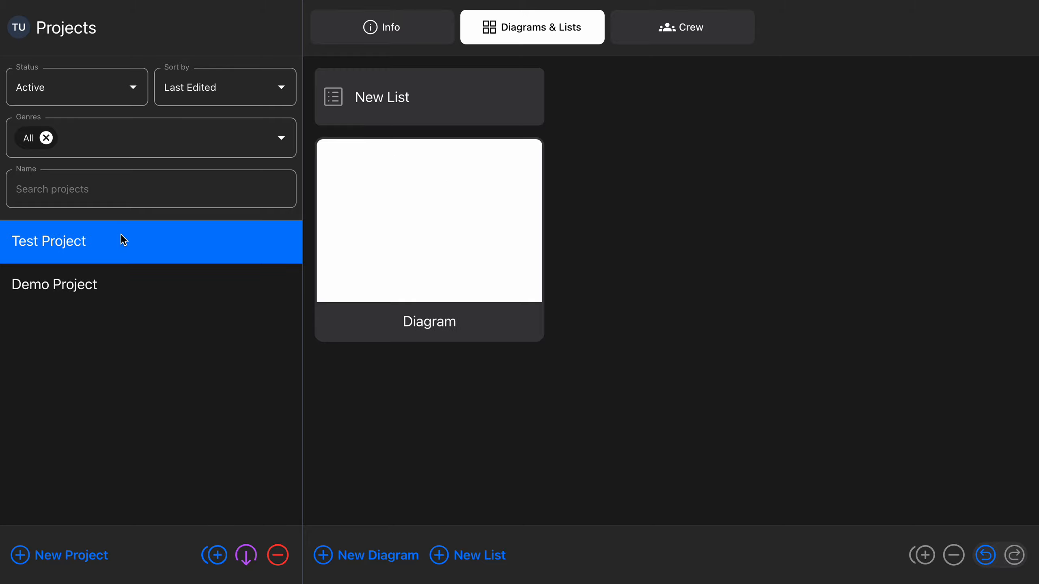
Step: Delete Test Project and undo the deletion
click(283, 561)
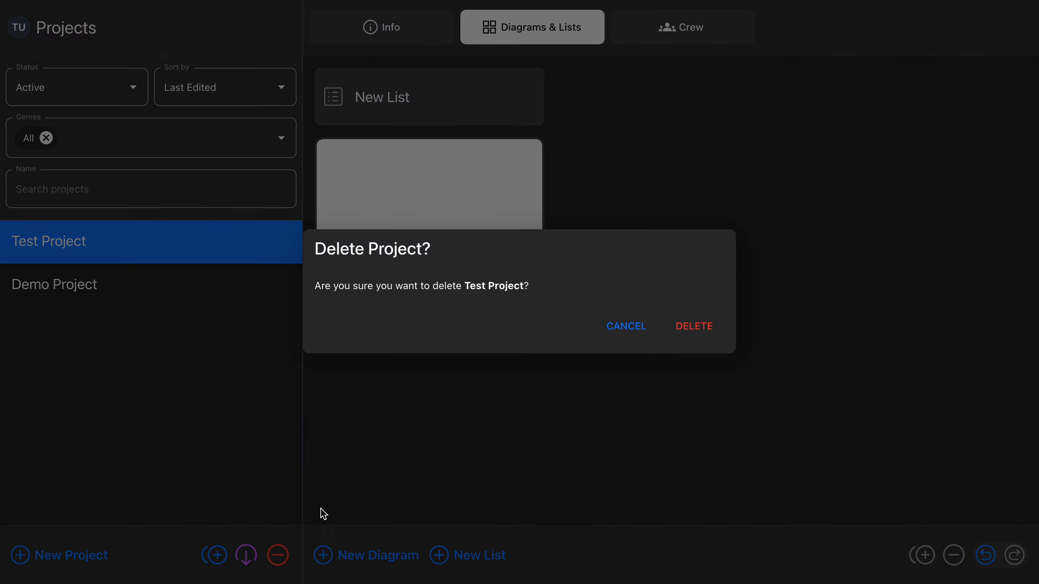
click(696, 328)
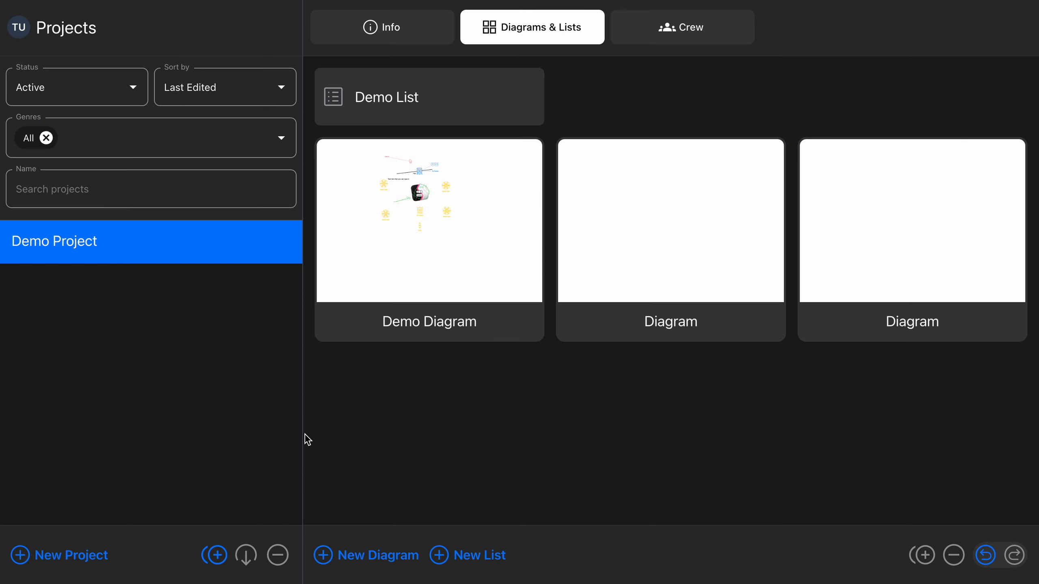
click(986, 555)
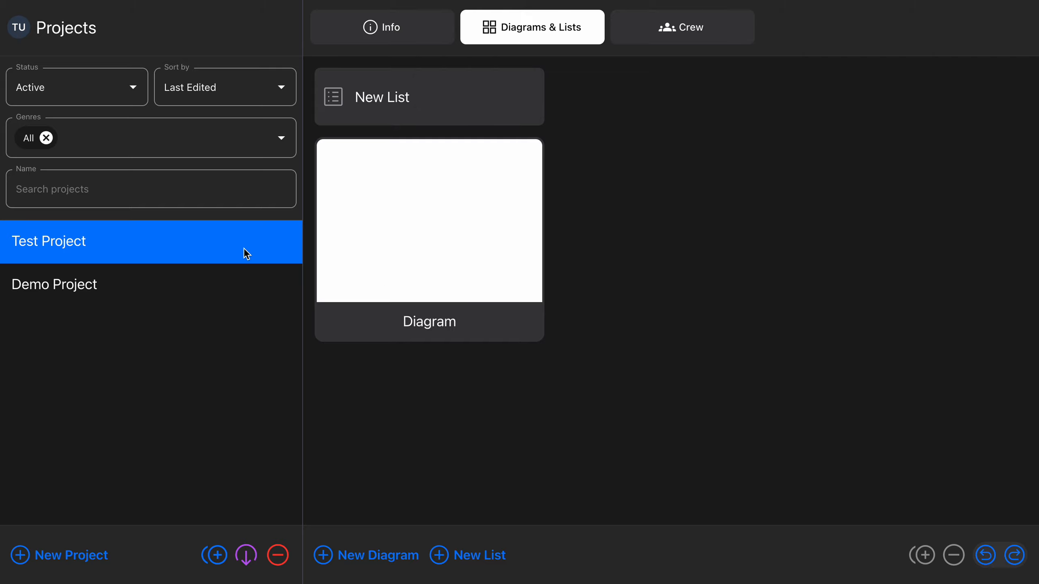
Step: Delete Test Project again, testing undo and redo on the deletion
key(Delete)
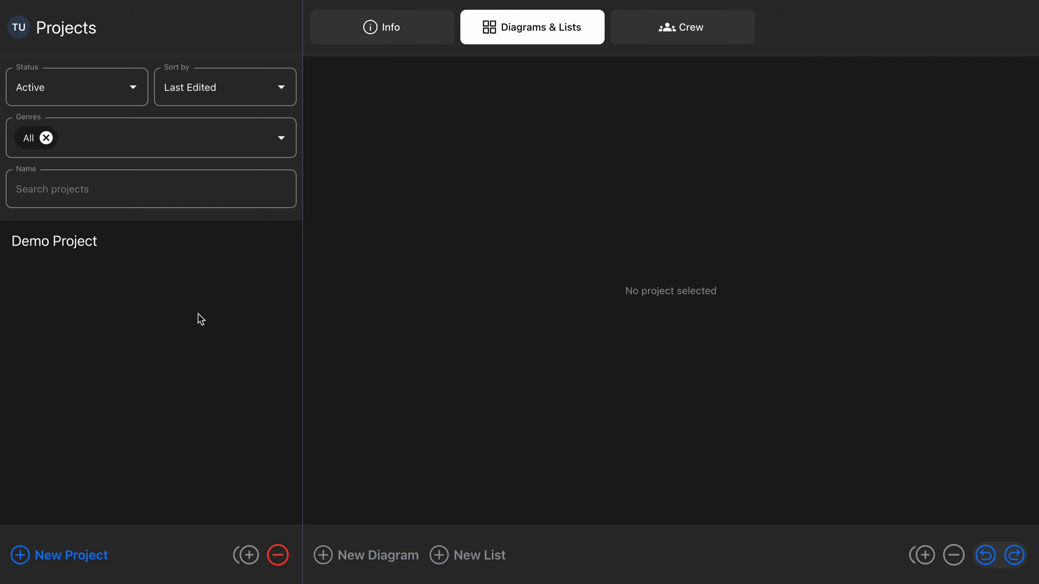
click(990, 561)
click(1015, 555)
Step: Create another new project and name it "Test" in its project information
click(83, 559)
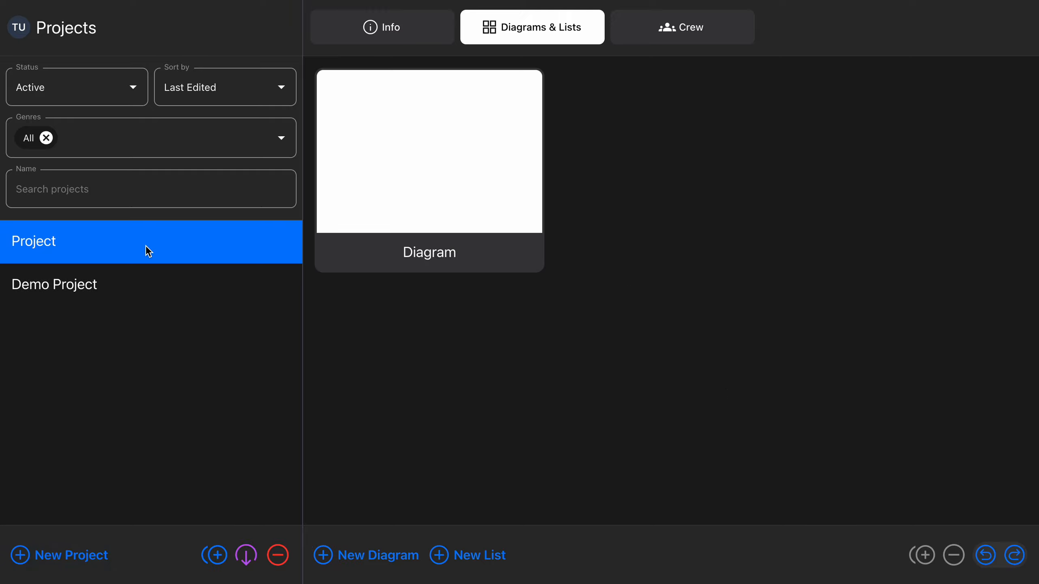
click(388, 28)
click(403, 132)
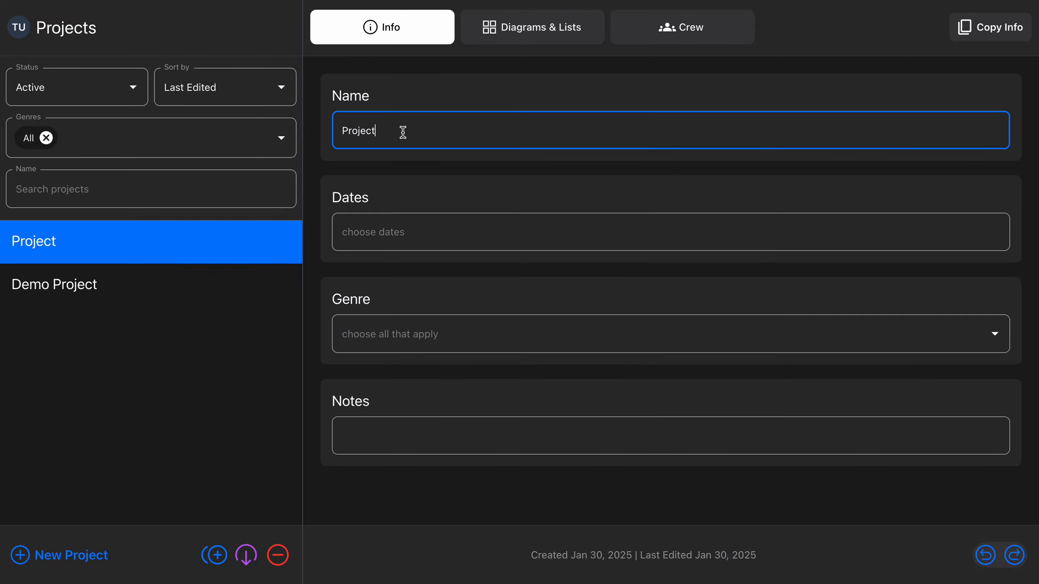
key(ctrl+a)
text(Test)
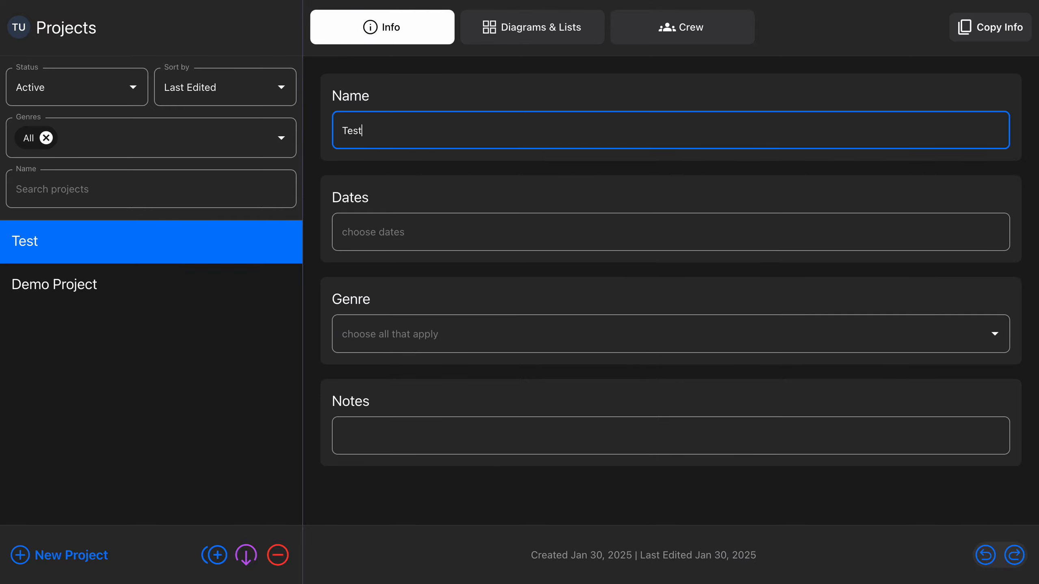
key(Return)
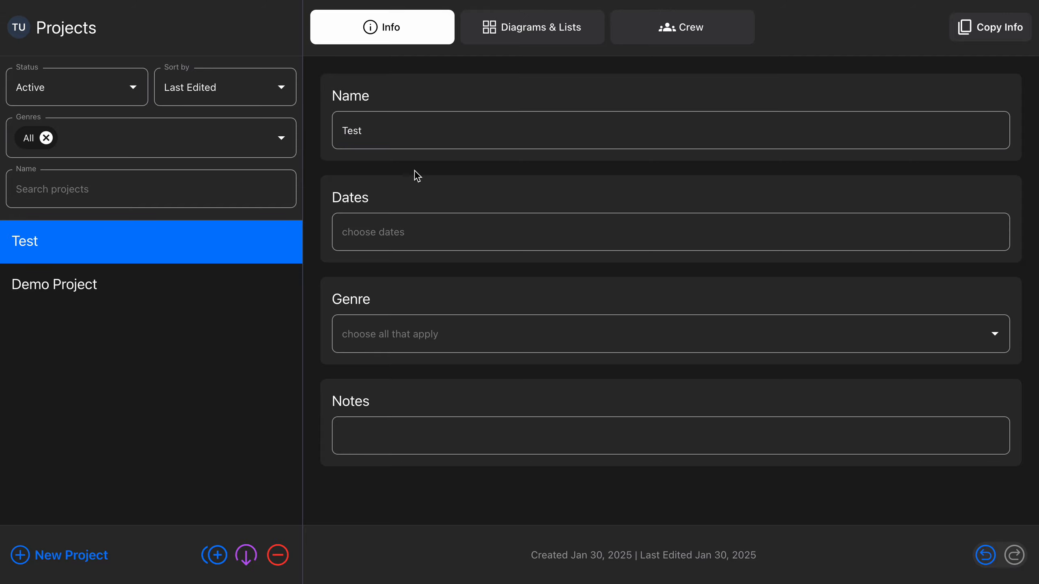
Step: Set the Test project's date to the single day Feb 5, 2025
click(410, 236)
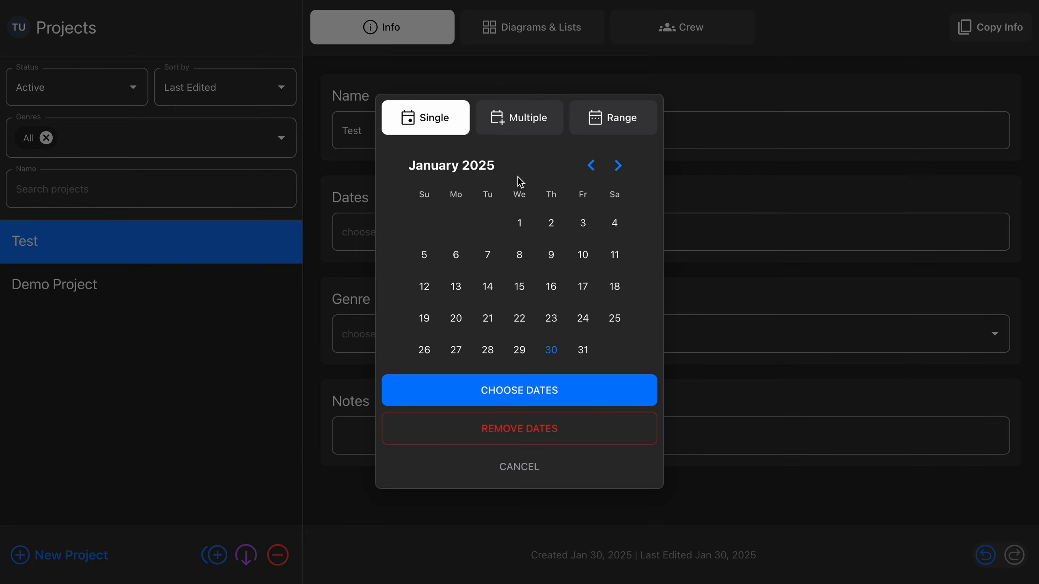
click(624, 168)
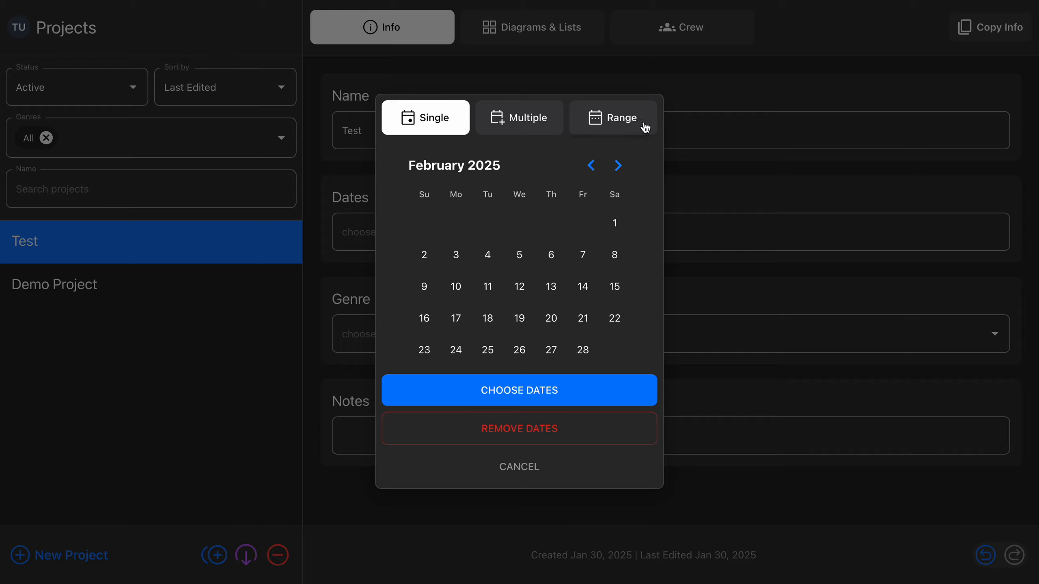
click(532, 259)
click(559, 392)
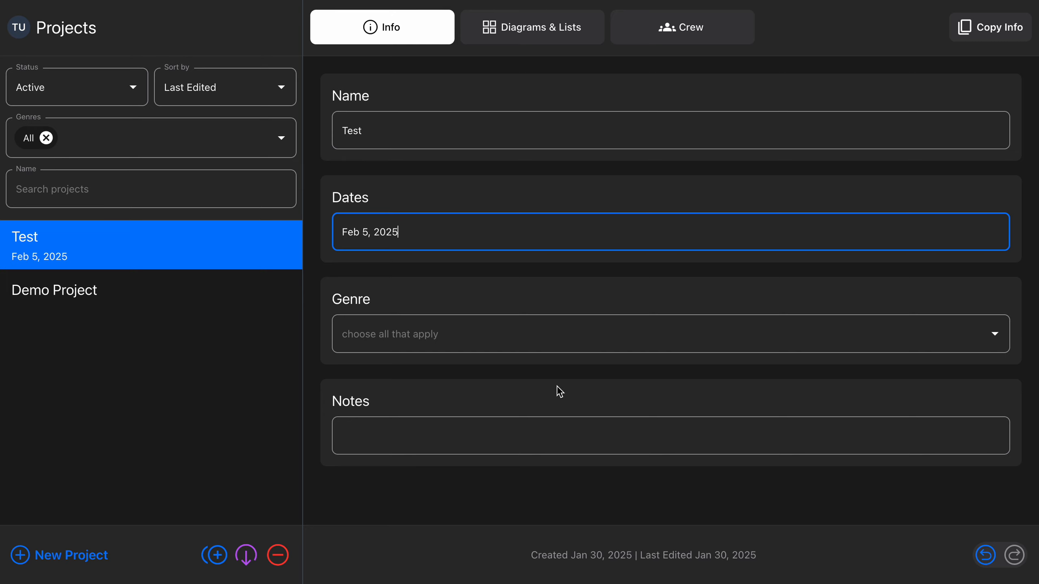
Step: Set the Test project's dates to multiple separate days: Jan 22, 23, 24 and 31, 2025
click(418, 229)
click(522, 123)
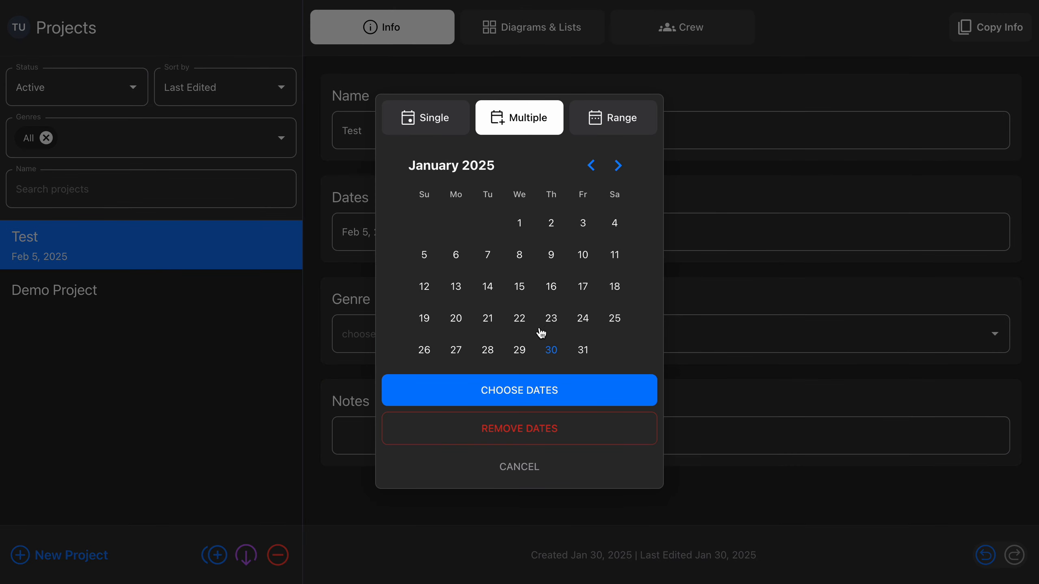
click(521, 327)
click(552, 327)
click(582, 326)
click(582, 351)
click(568, 392)
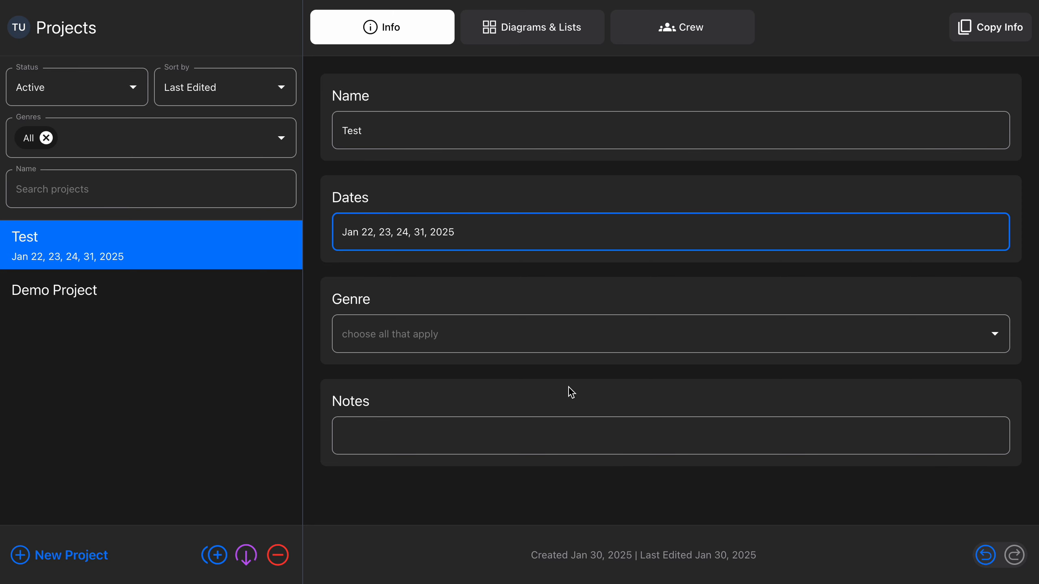
Step: Set the Test project's dates to the range Jan 17 to Feb 14, 2025
click(517, 227)
click(614, 130)
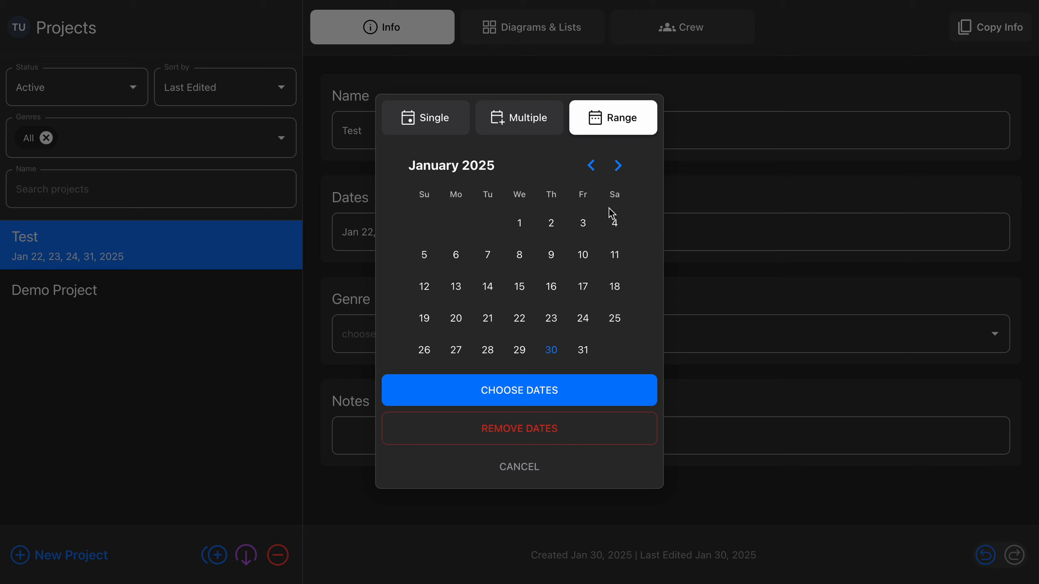
click(583, 286)
click(617, 165)
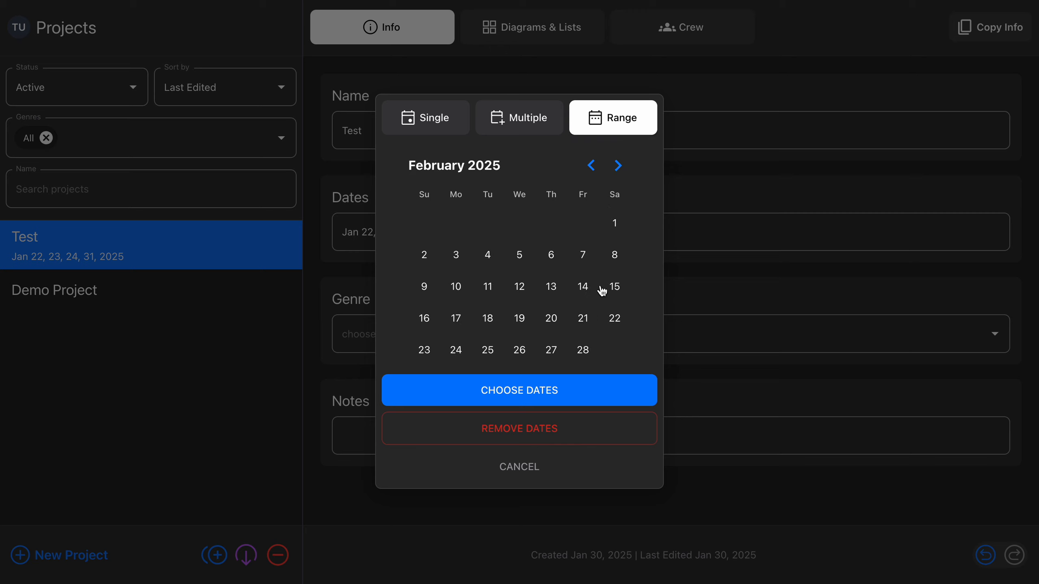
click(582, 289)
click(581, 396)
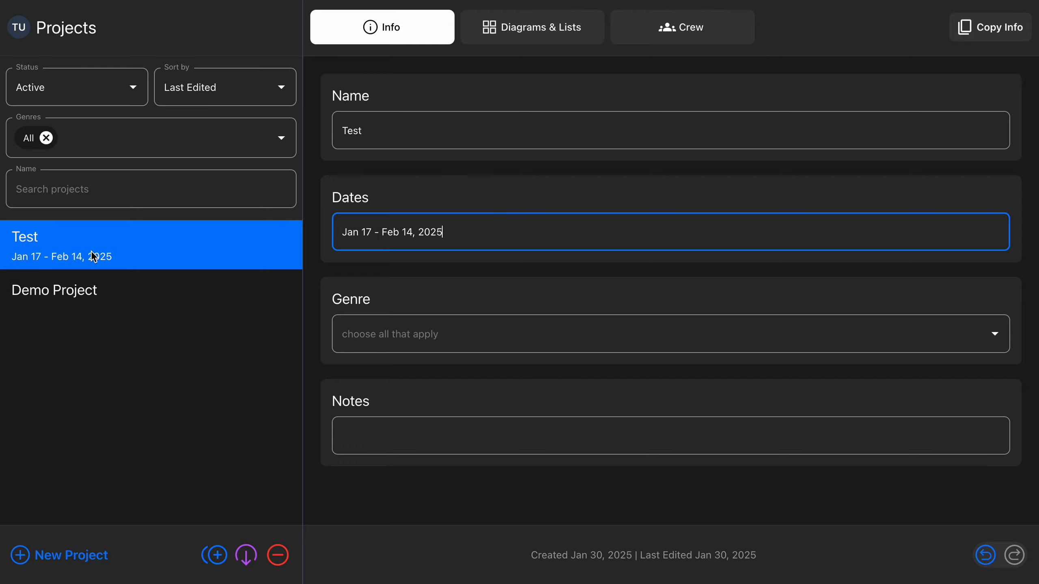
Step: Examine the genre options available for the Test project and the genres filter of the project list
click(450, 332)
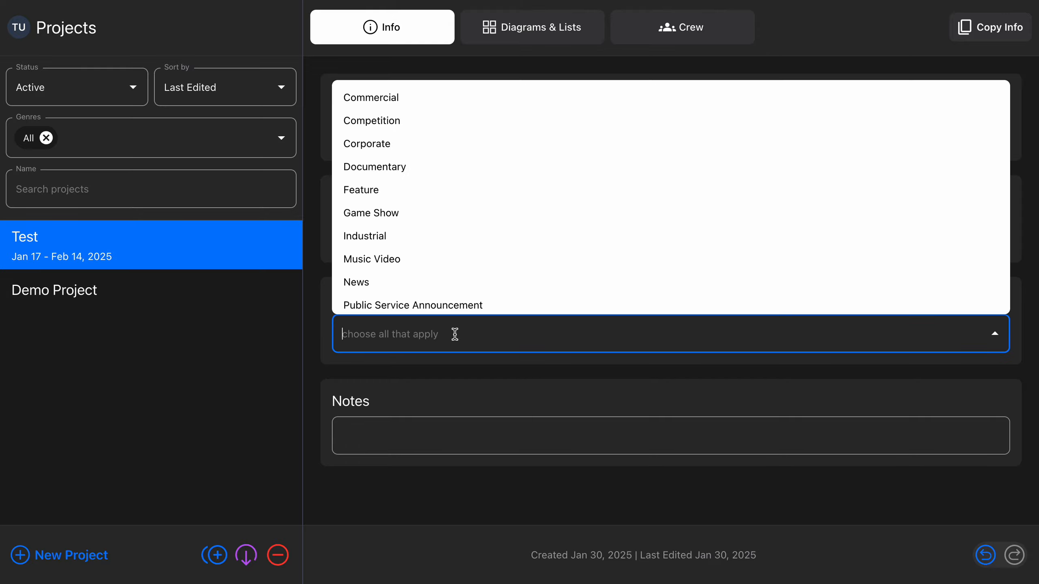
scroll(475, 248, down, 3)
scroll(475, 249, down, 1)
scroll(475, 249, up, 5)
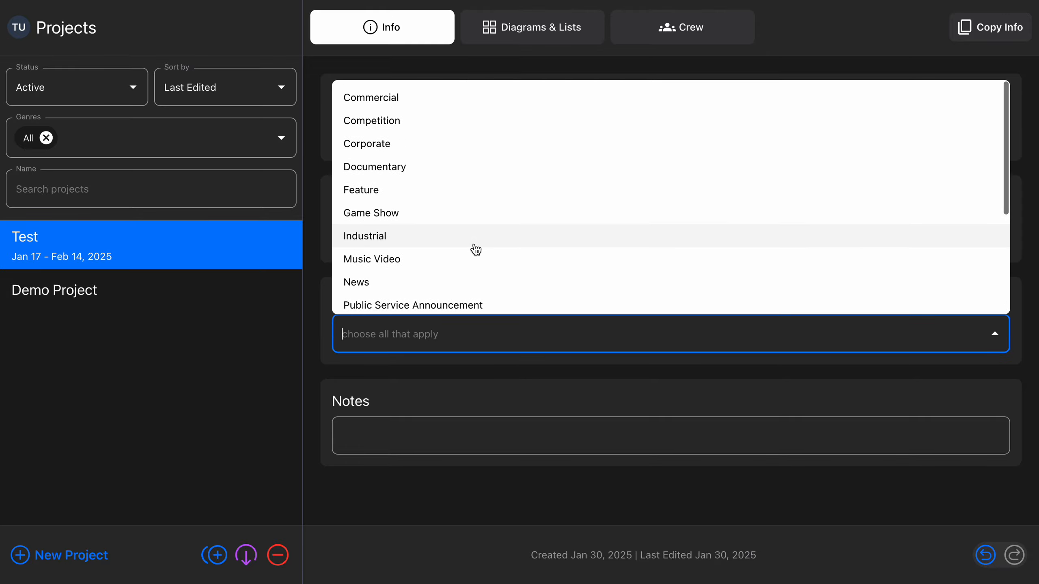
click(103, 141)
click(103, 139)
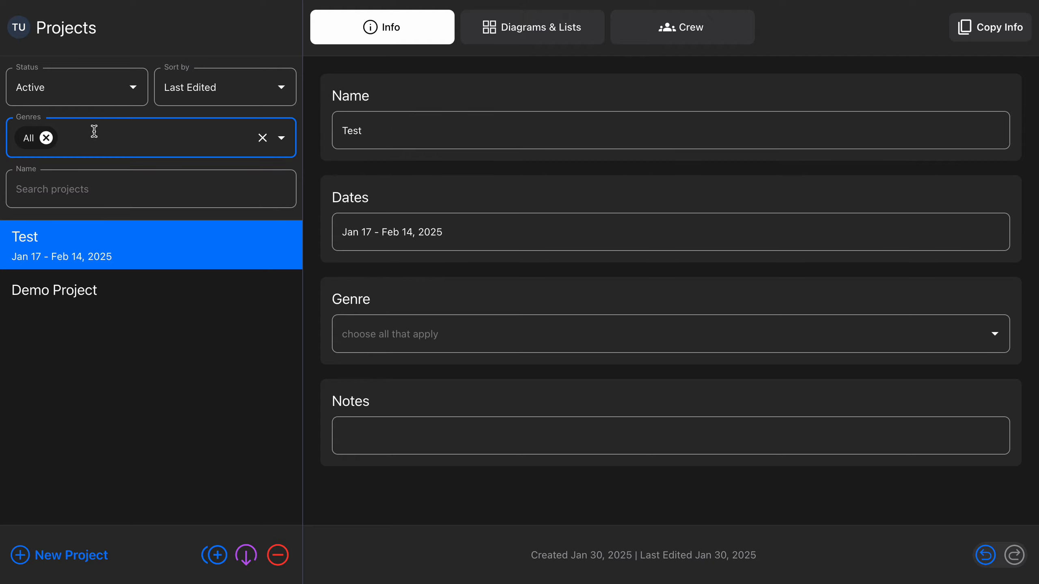
Step: Enter the project notes "ljkdfhgjfkad", "khfadskjd" and "jsafdjkfd" on separate lines, then "kldafsjhfdajk" after three blank lines
click(449, 438)
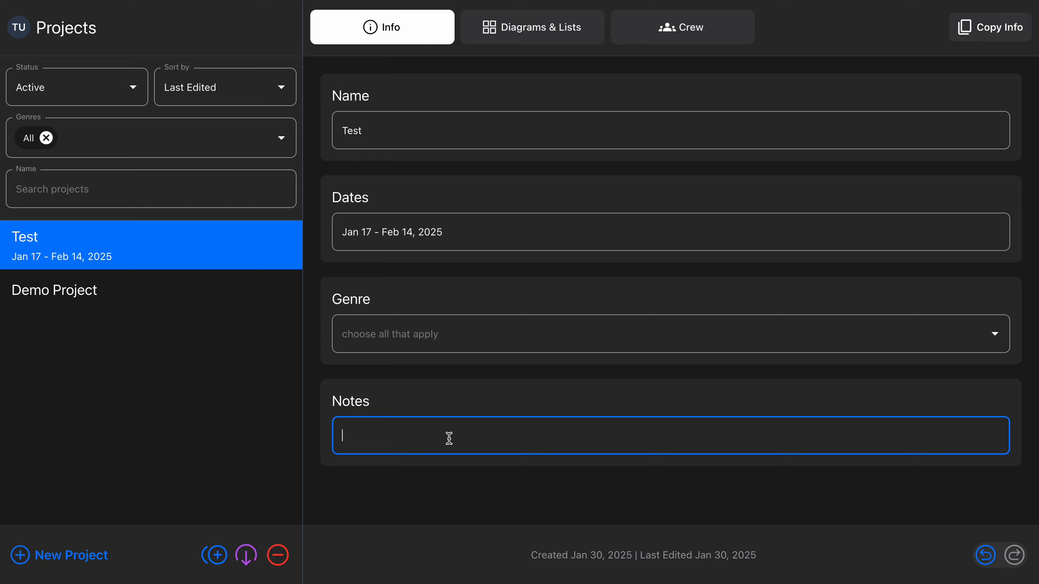
text(ljkdfhgjfkad)
key(Return)
text(khfadskjd)
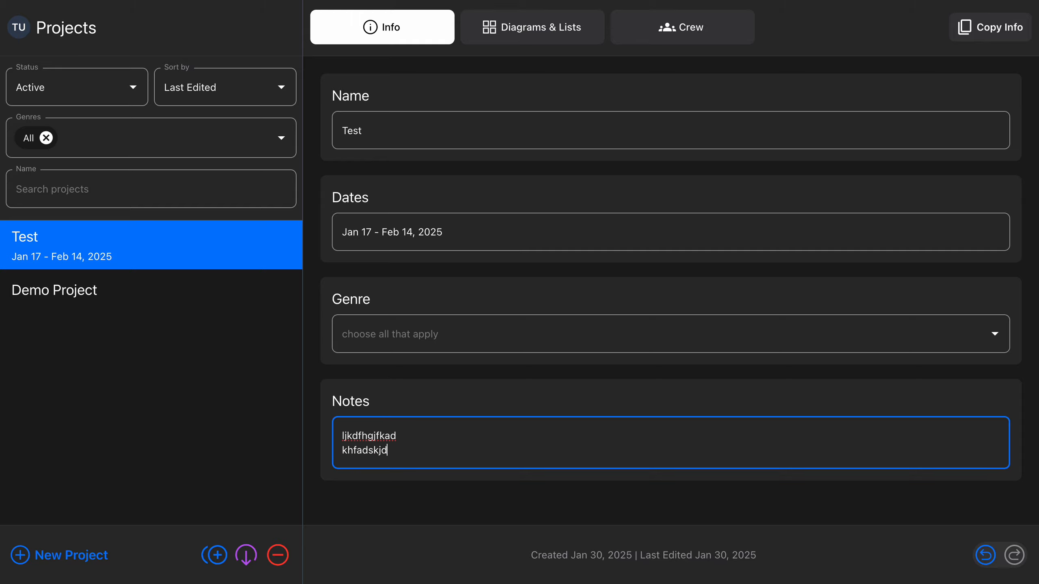
key(Return)
text(jsafdjkfd)
key(Return)
key(Return)
key(Return)
key(Return)
text(kldafsjhfdajk)
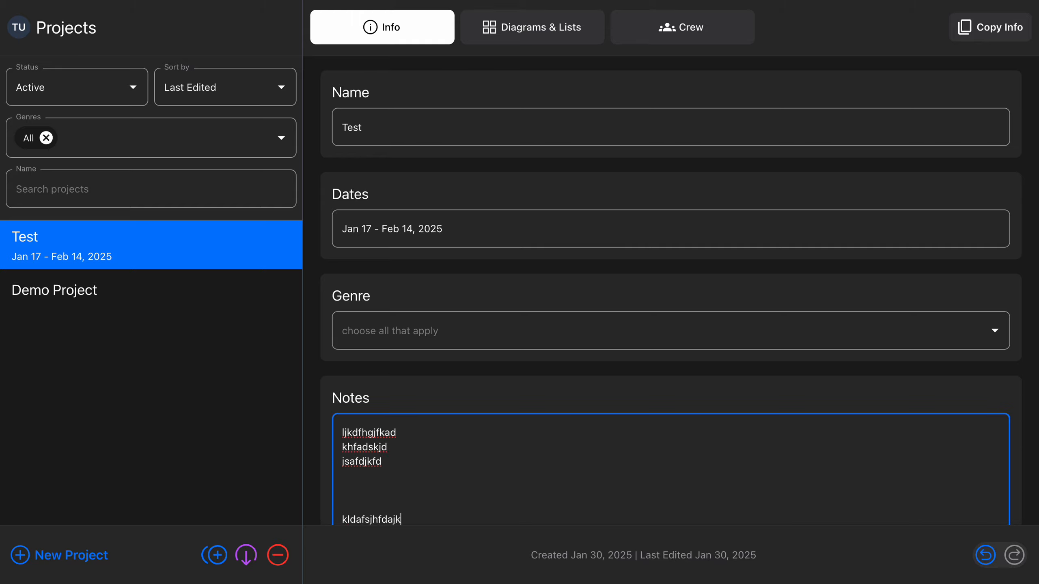
click(506, 373)
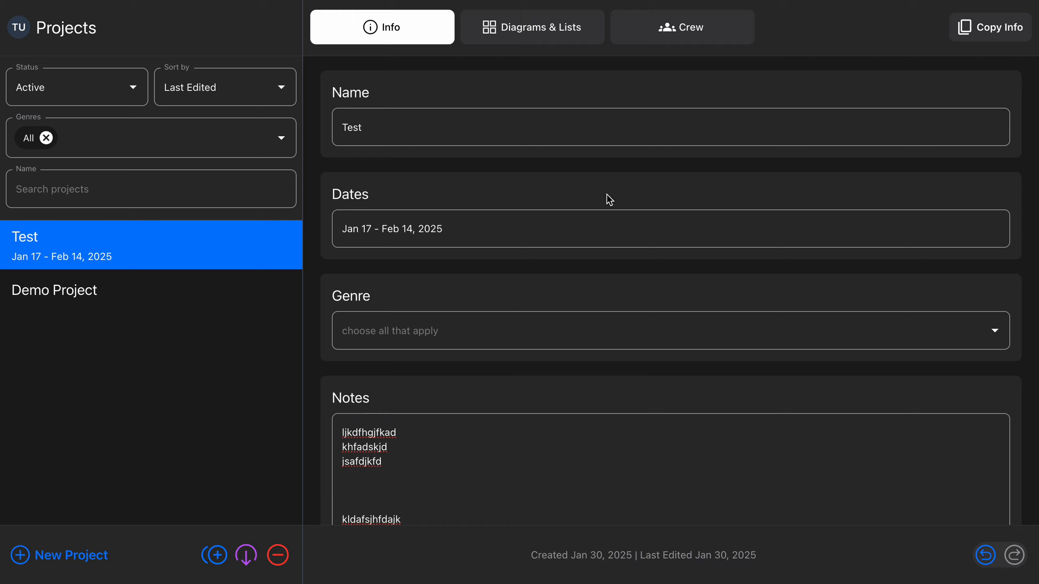
Step: Create an Electric department in the Test project's crew and add a Gaffer position to it
click(703, 39)
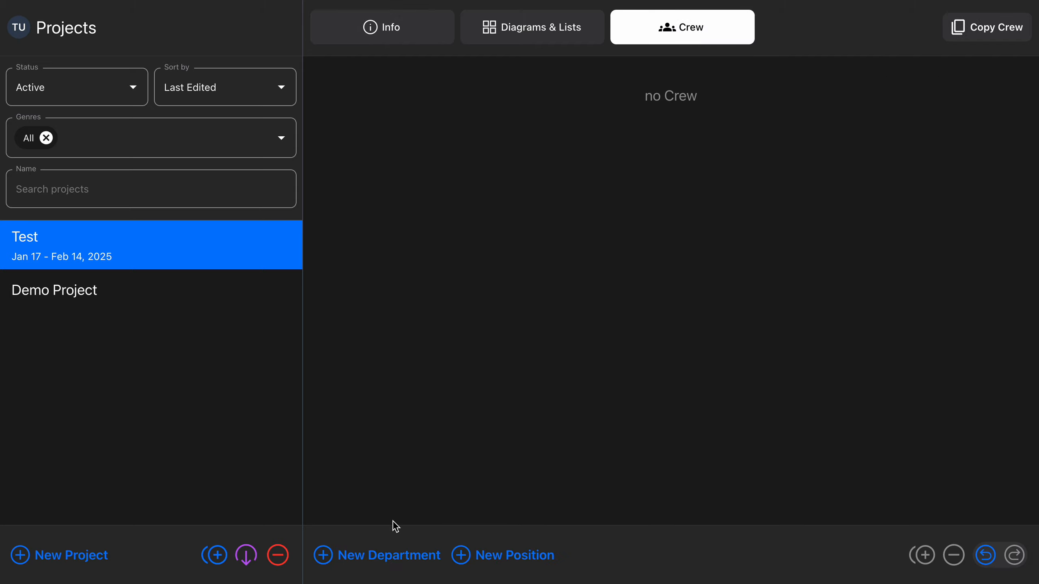
click(413, 556)
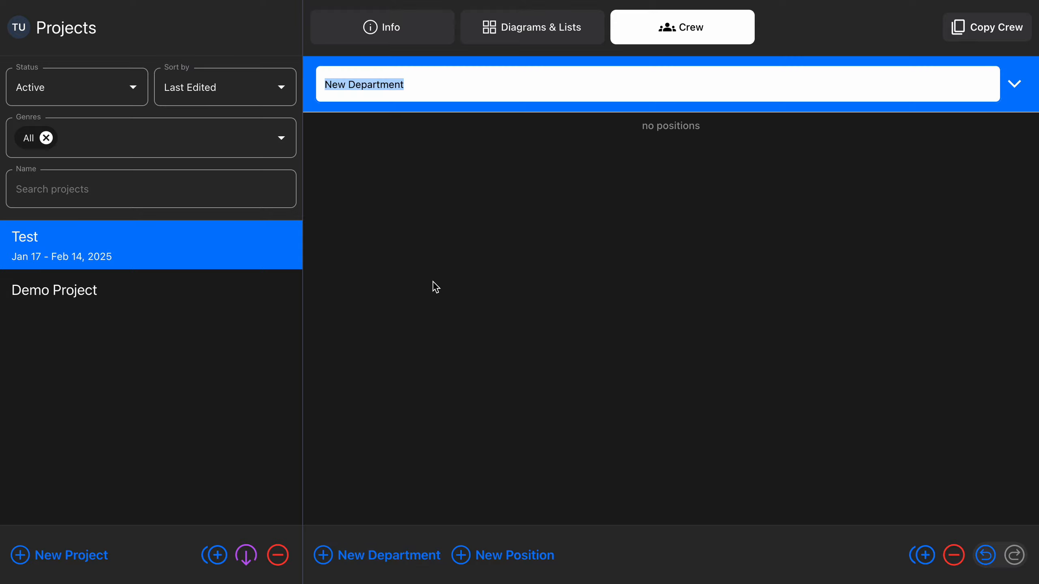
text(Electric)
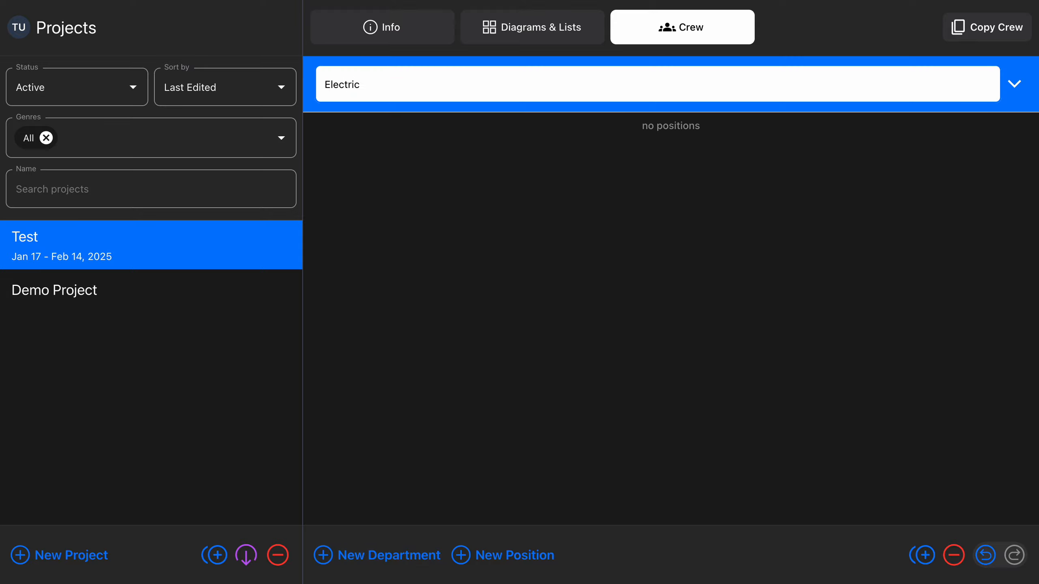
key(Return)
click(523, 559)
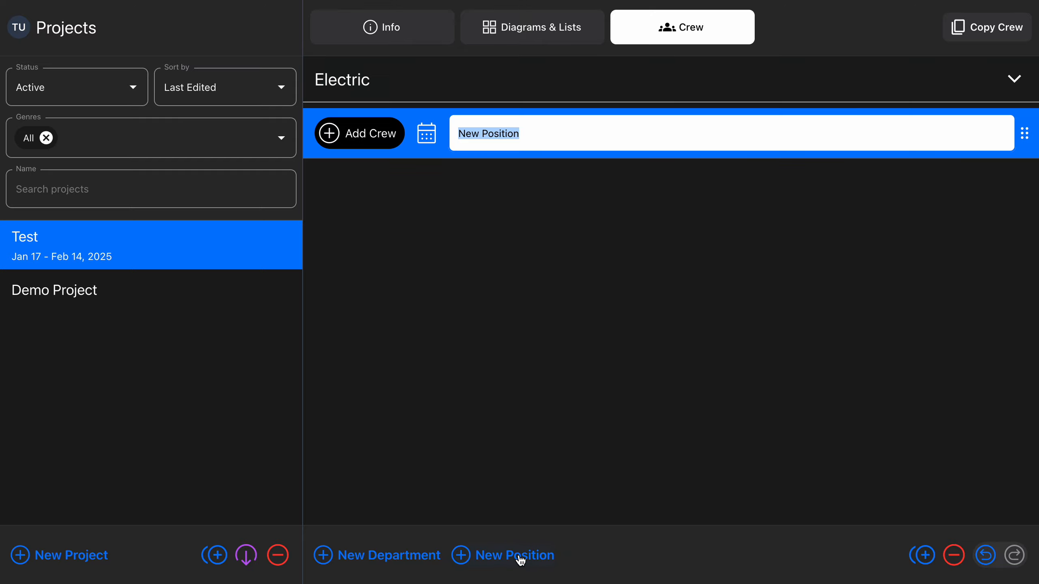
text(Gaffer)
key(Return)
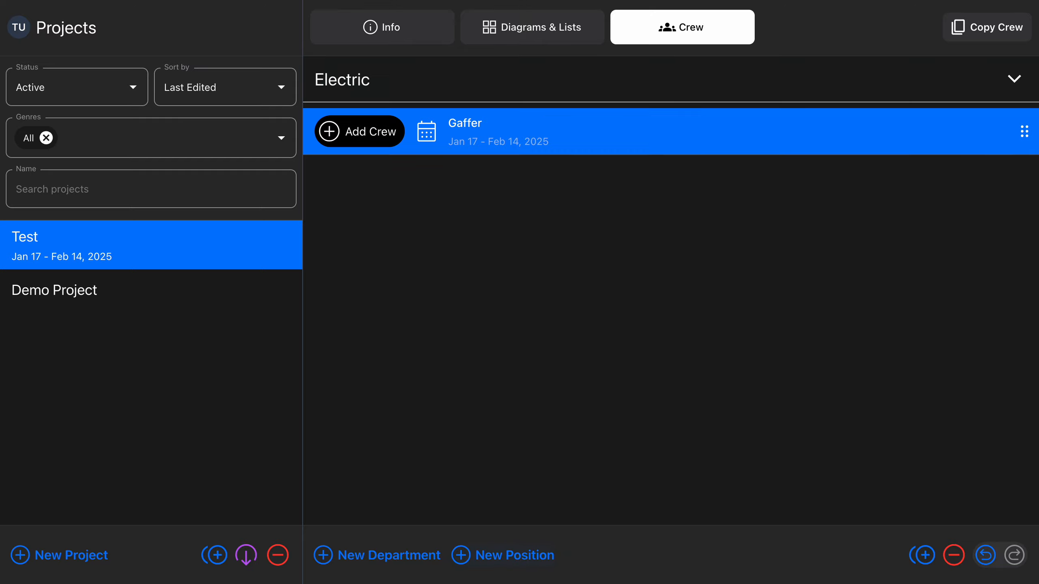
Step: Add a Best Boy Electric position to the Electric department
click(517, 553)
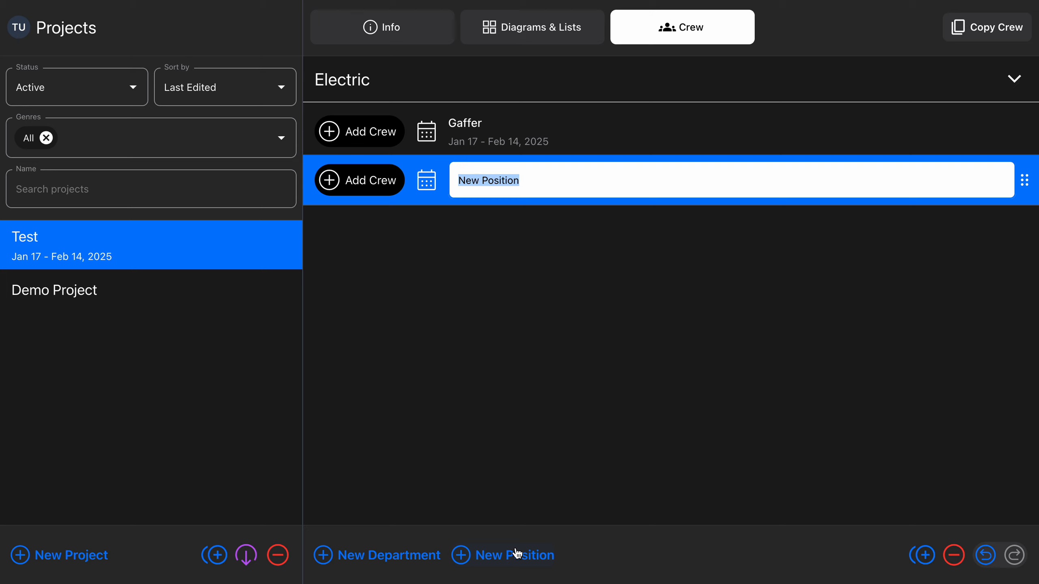
text(Bets Boy)
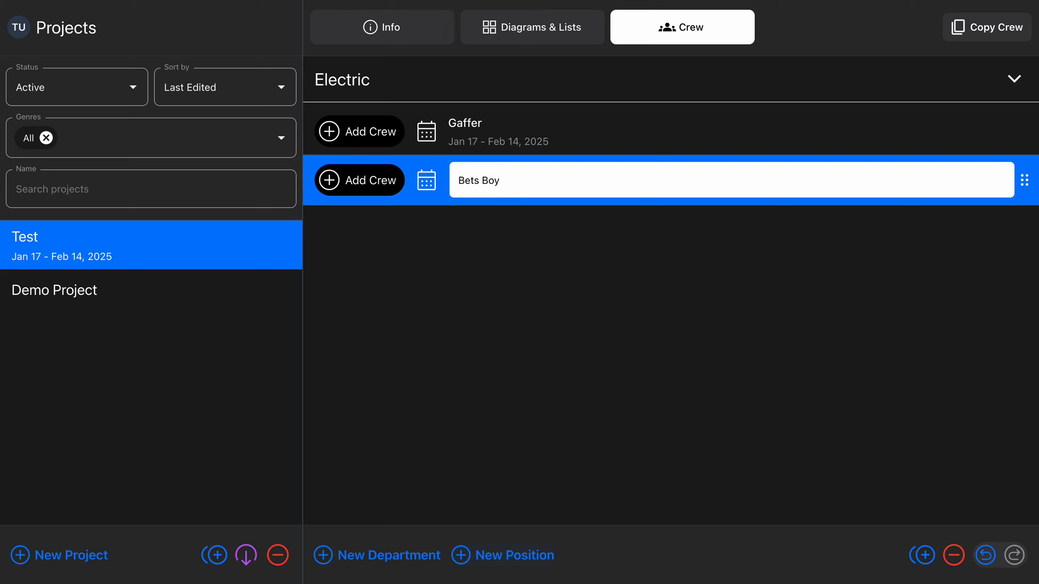
key(super+a)
text(Best Boy leetcric)
key(alt+BackSpace)
text(Eletcric)
key(Return)
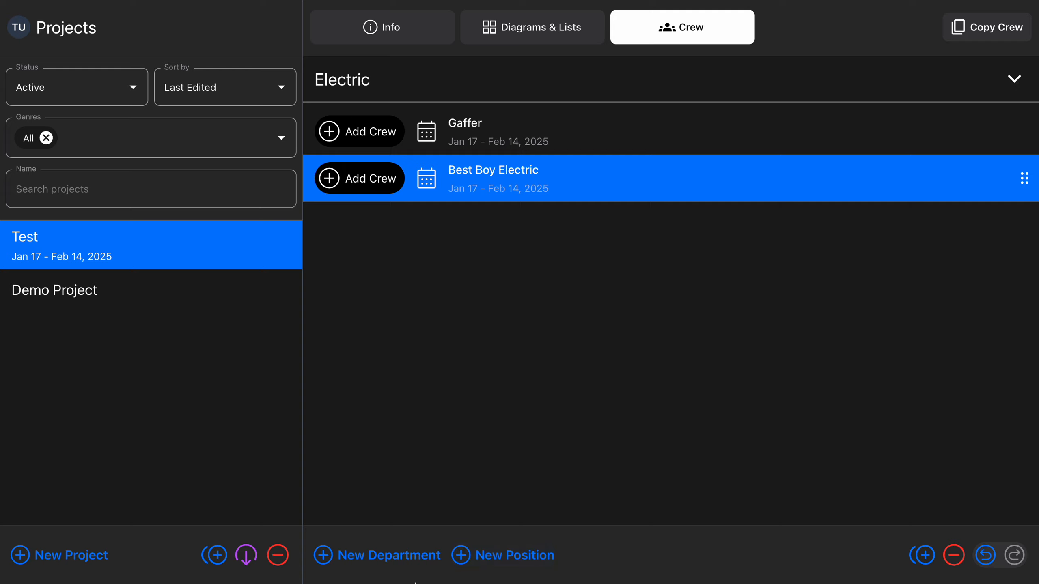
Step: Add two Electric positions to the Electric department, using the suggested name for the second one
click(524, 564)
text(Elkectric)
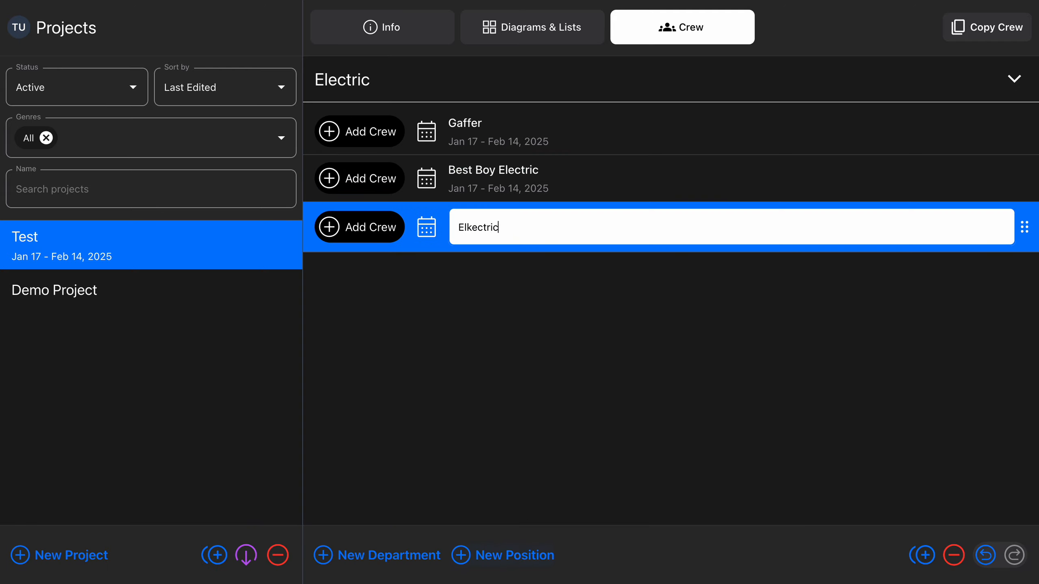
key(super+a)
text(Electr)
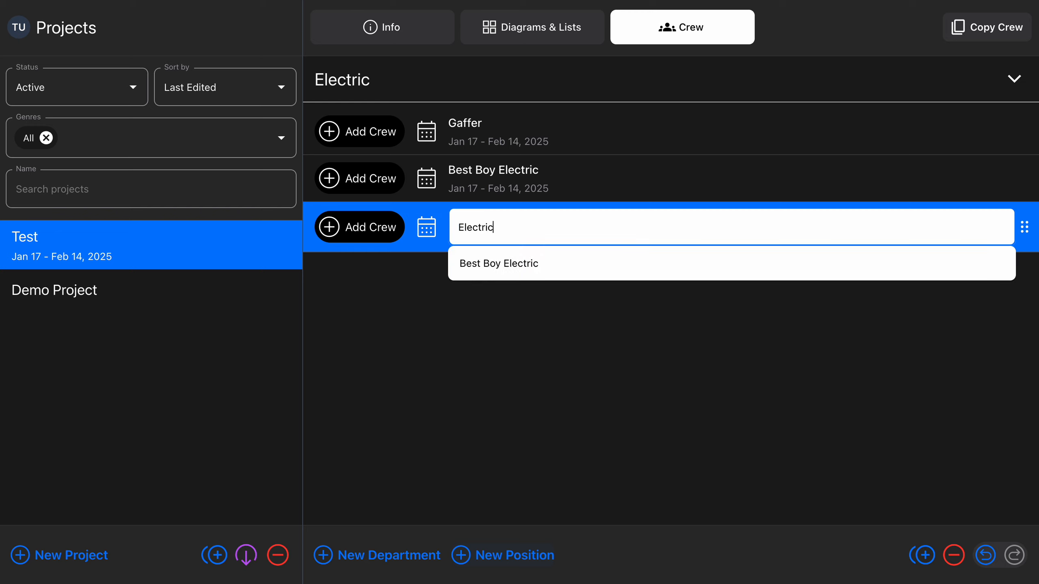
key(Return)
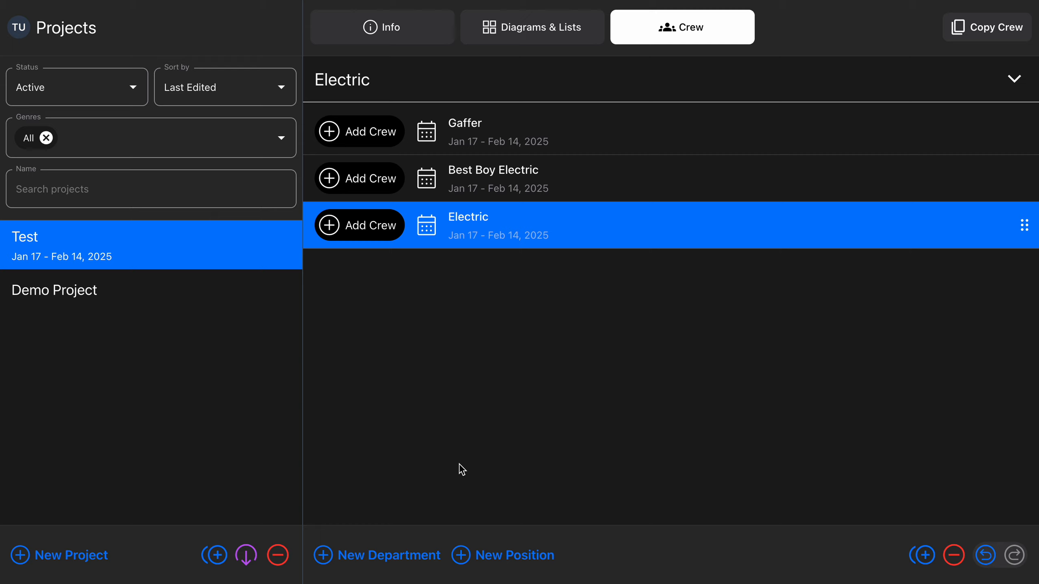
click(503, 557)
text(Ele)
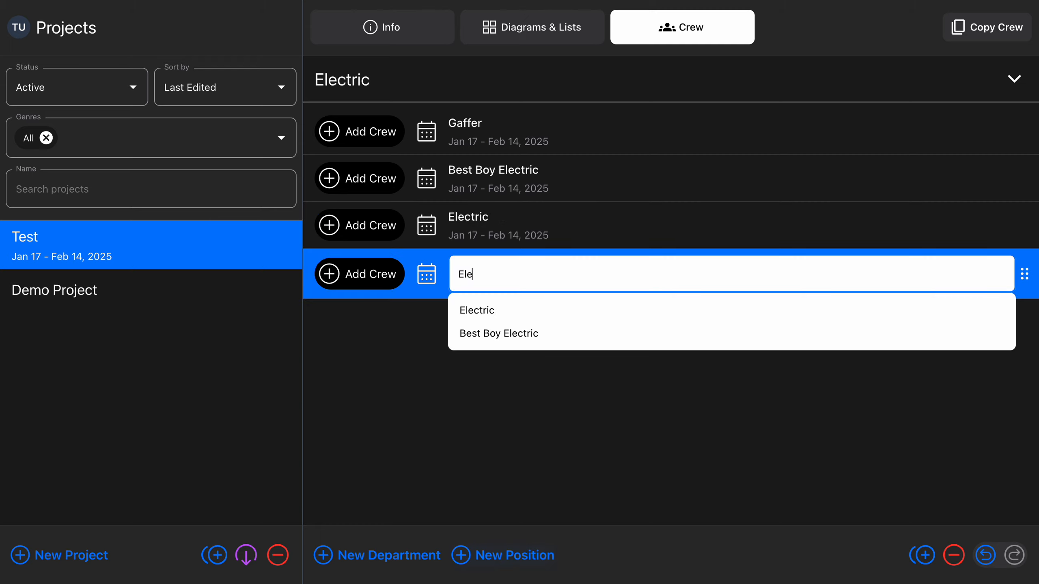
click(477, 310)
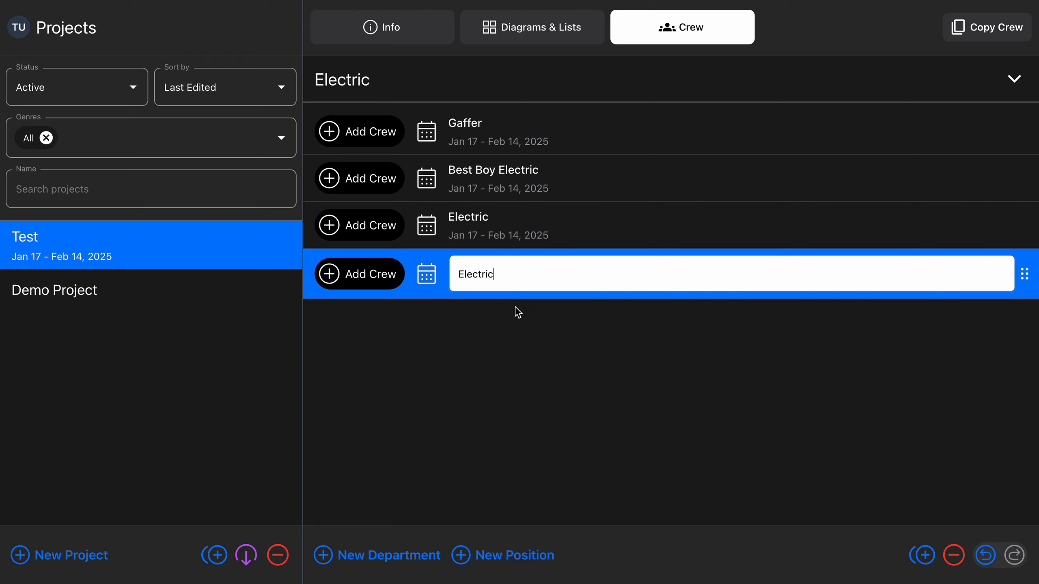
click(524, 348)
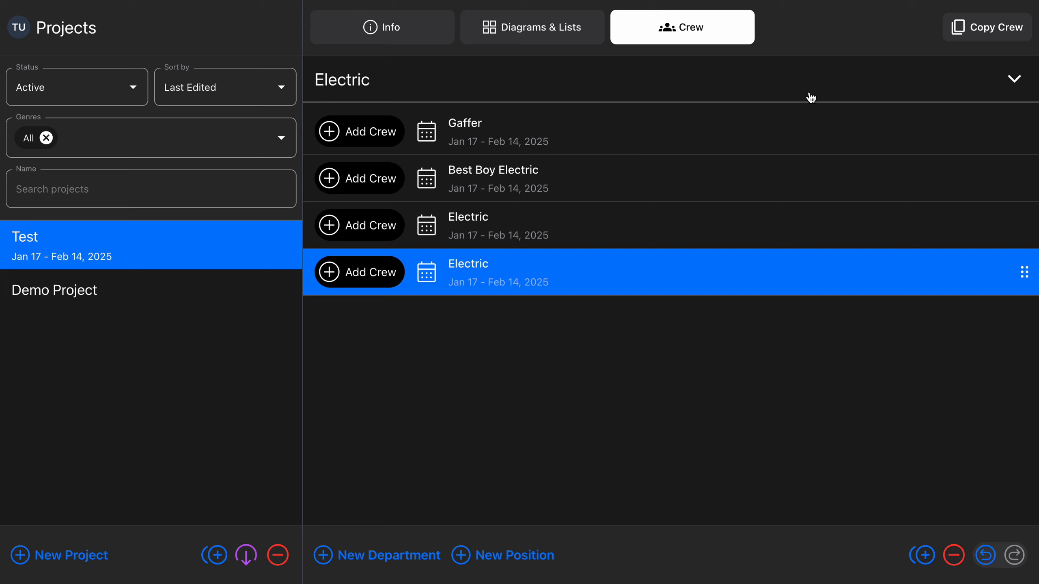
Step: Check the Gaffer position's date options without changing them, and try reordering the Best Boy Electric position
click(427, 131)
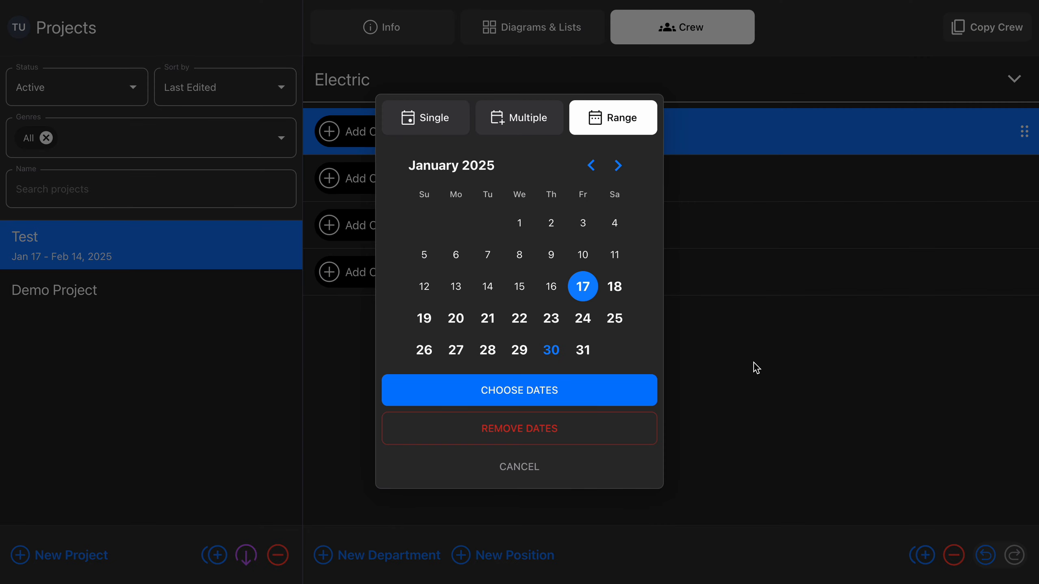
click(748, 416)
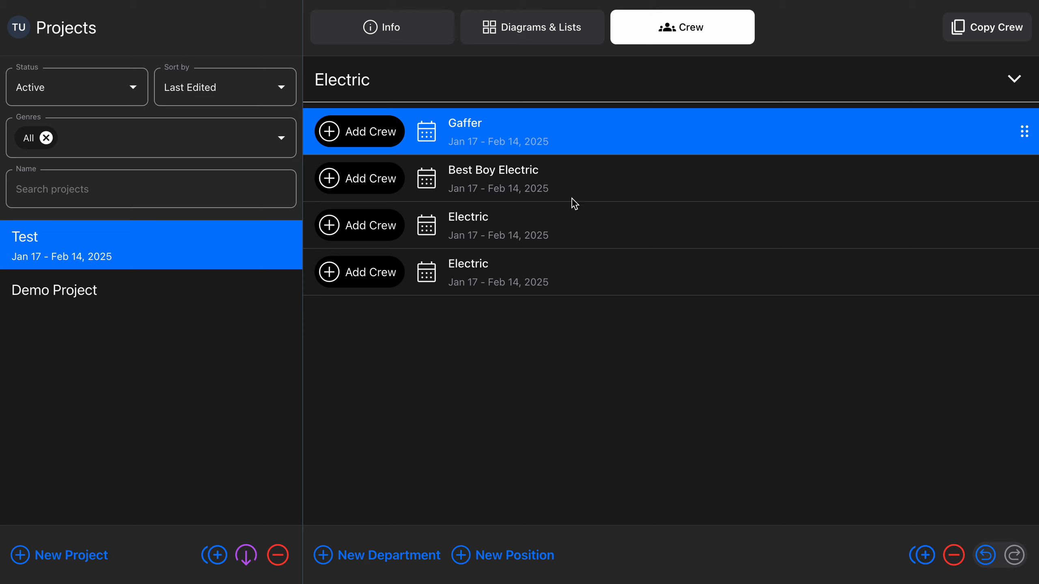
click(1029, 179)
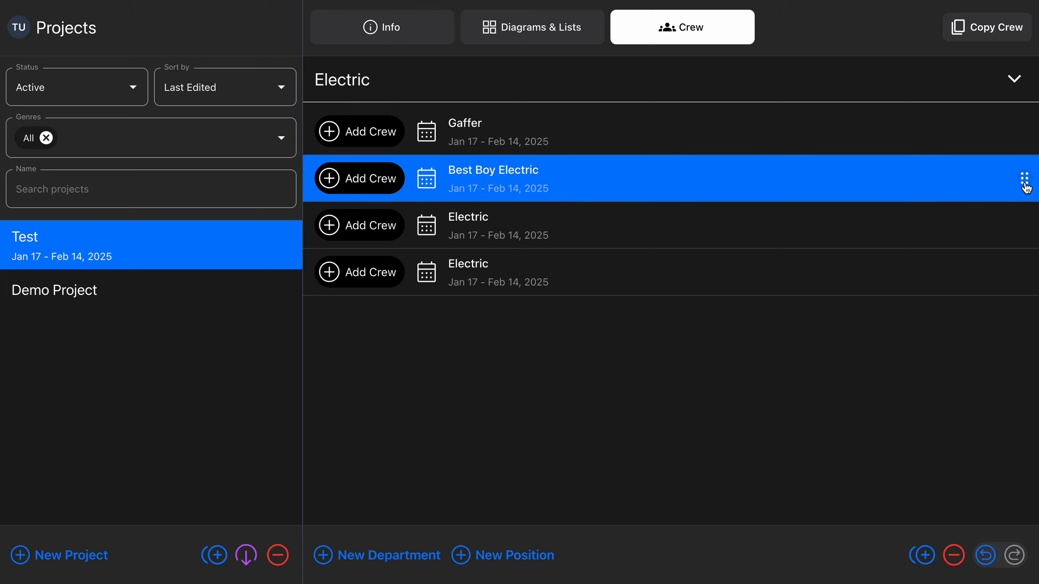
drag(1028, 209, 1023, 175)
Step: Create a new list in the Test project, close it, and select the existing diagram
click(387, 33)
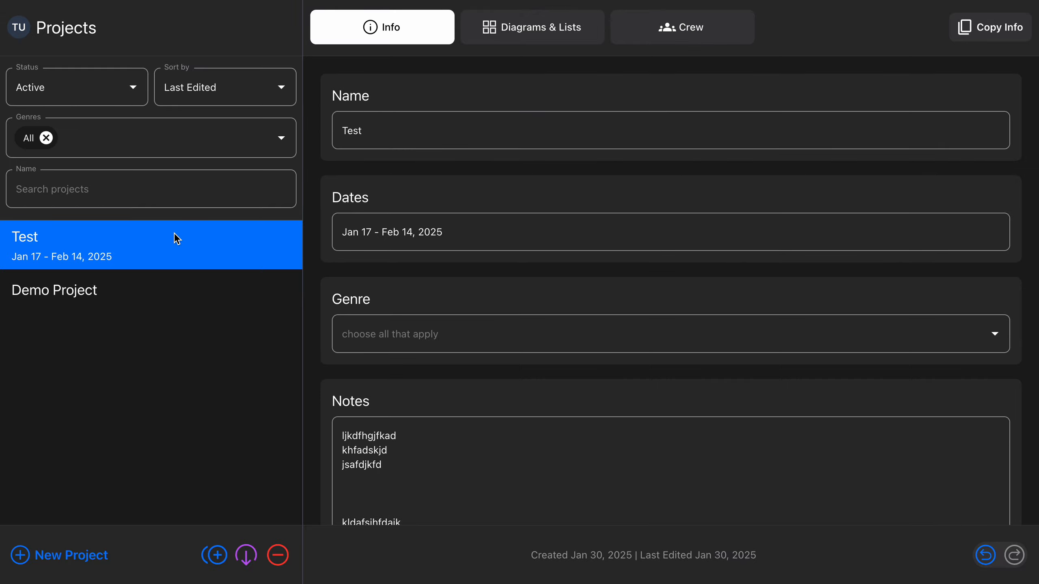
click(516, 28)
click(455, 559)
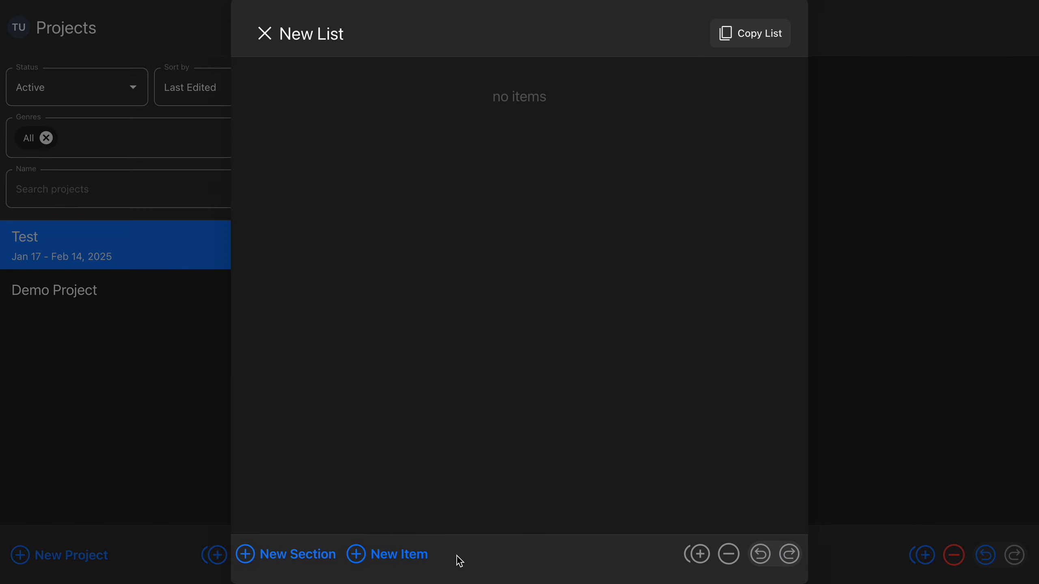
click(264, 34)
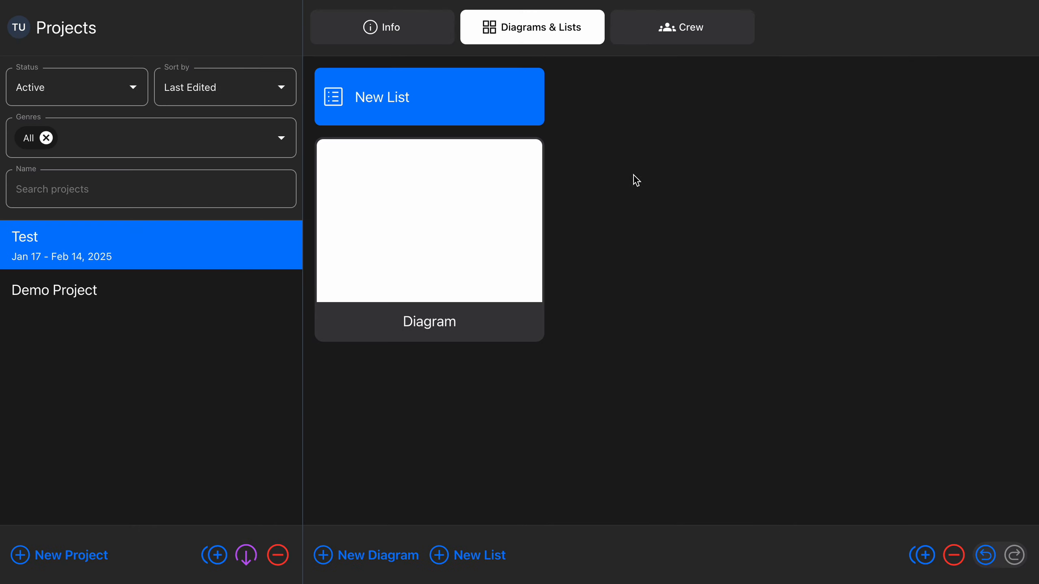
click(441, 279)
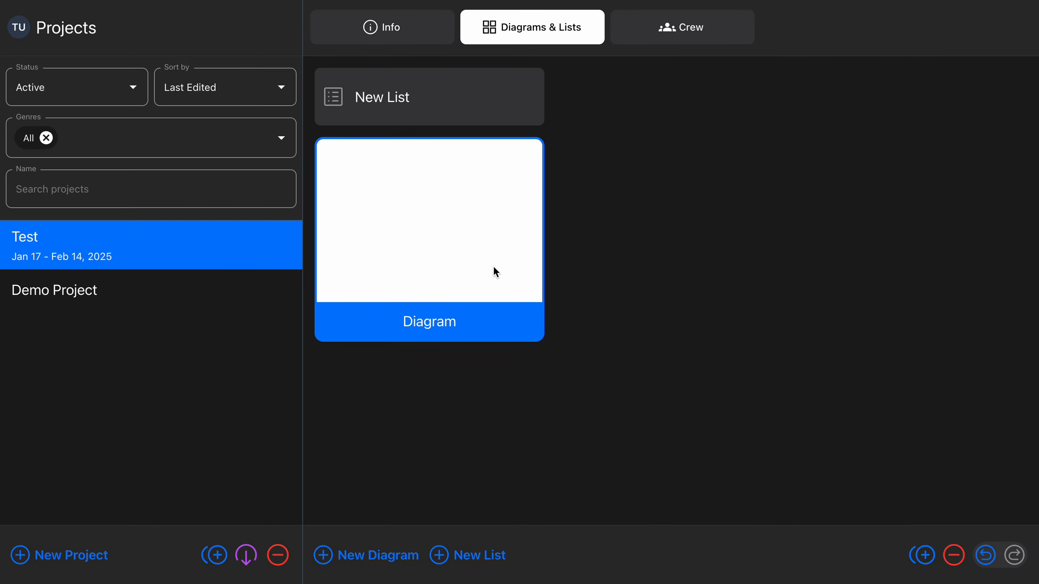
Step: Set the Test project's genre to Music Video
click(659, 32)
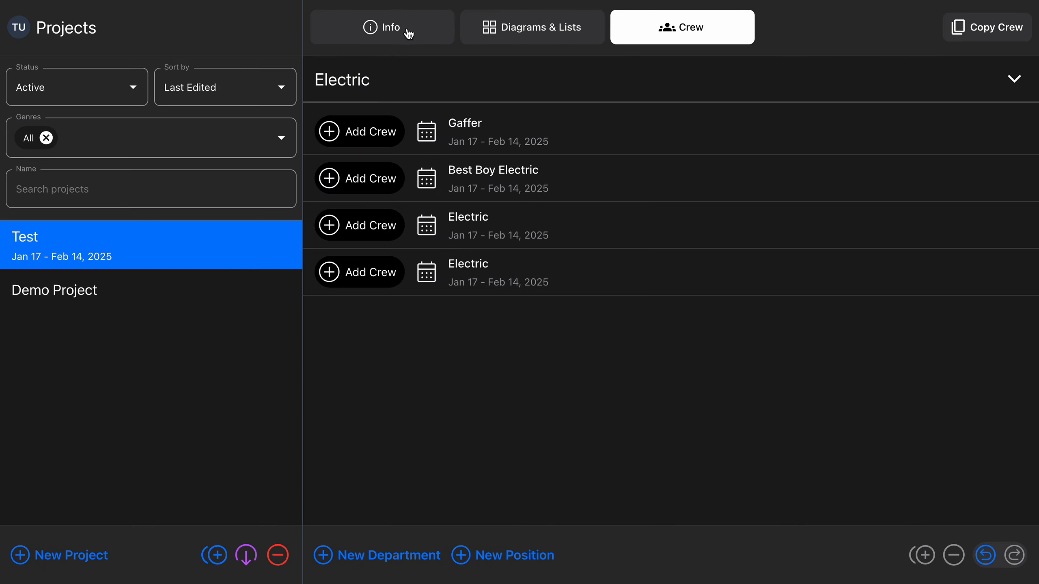
click(408, 34)
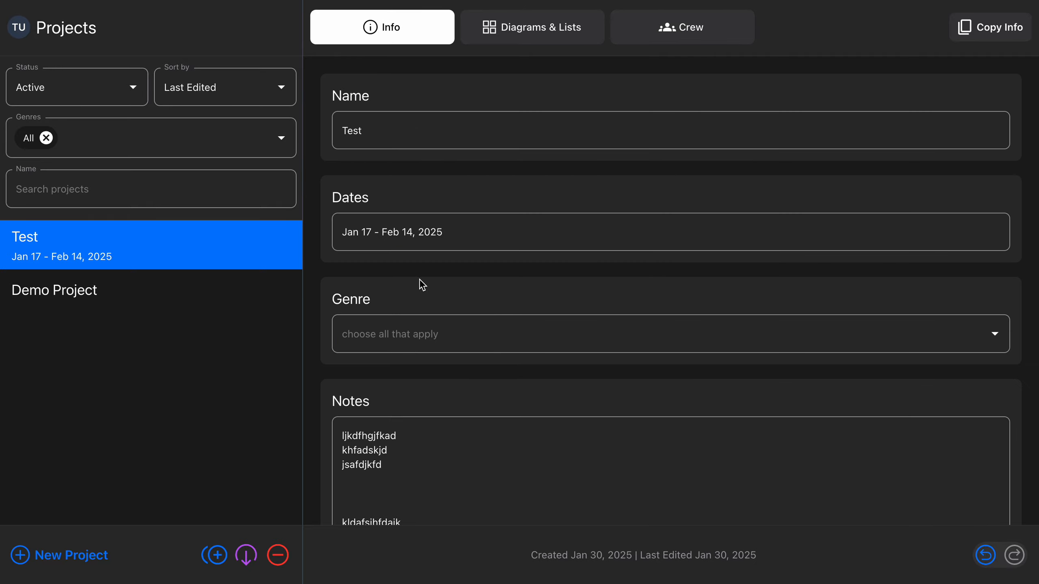
click(443, 334)
click(413, 259)
click(464, 271)
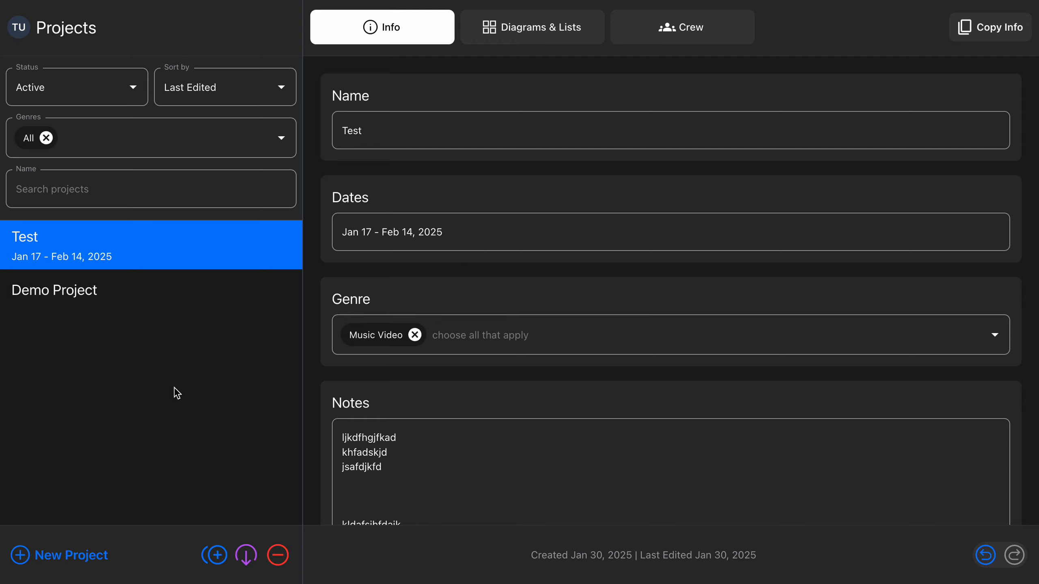
Step: Duplicate the Test project and review the copy's info, diagrams and lists, and crew
click(217, 555)
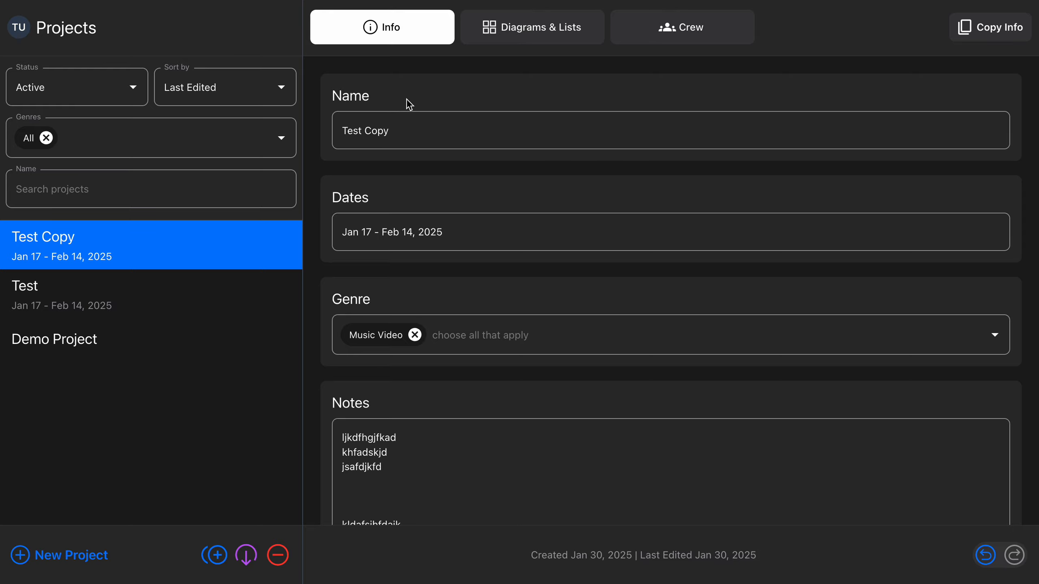
scroll(480, 244, down, 1)
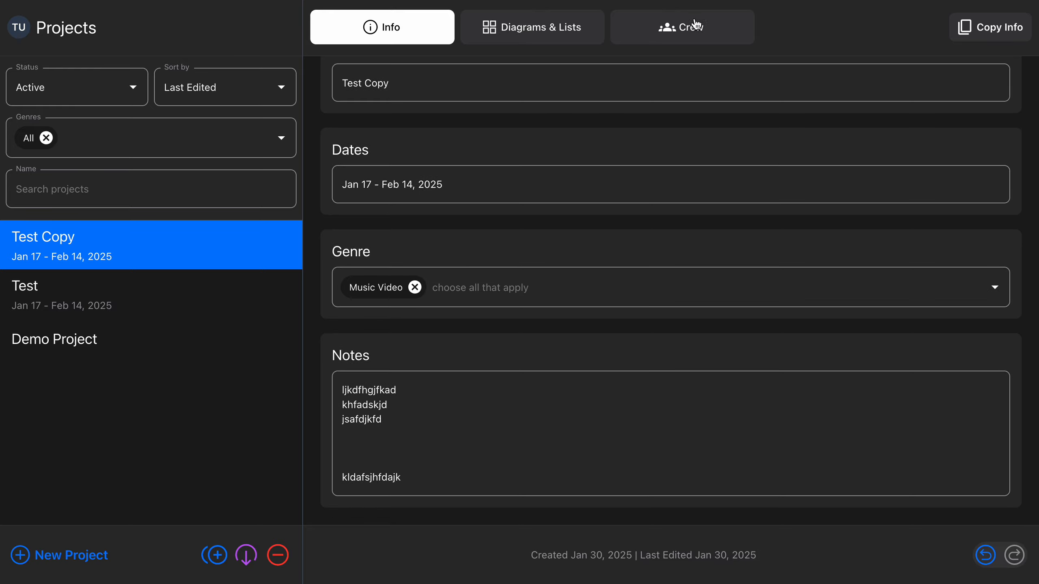
click(689, 32)
click(548, 28)
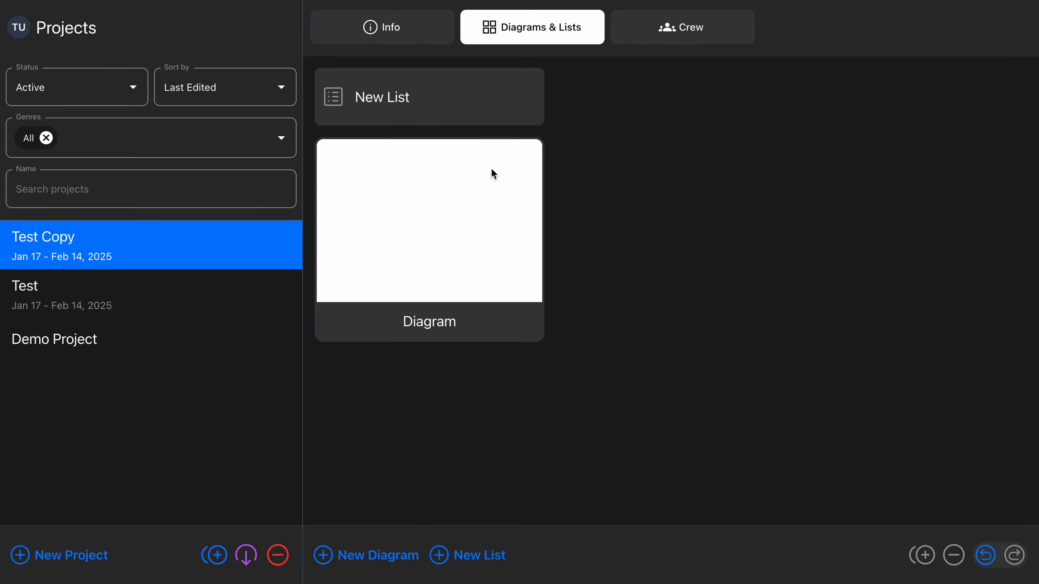
click(397, 32)
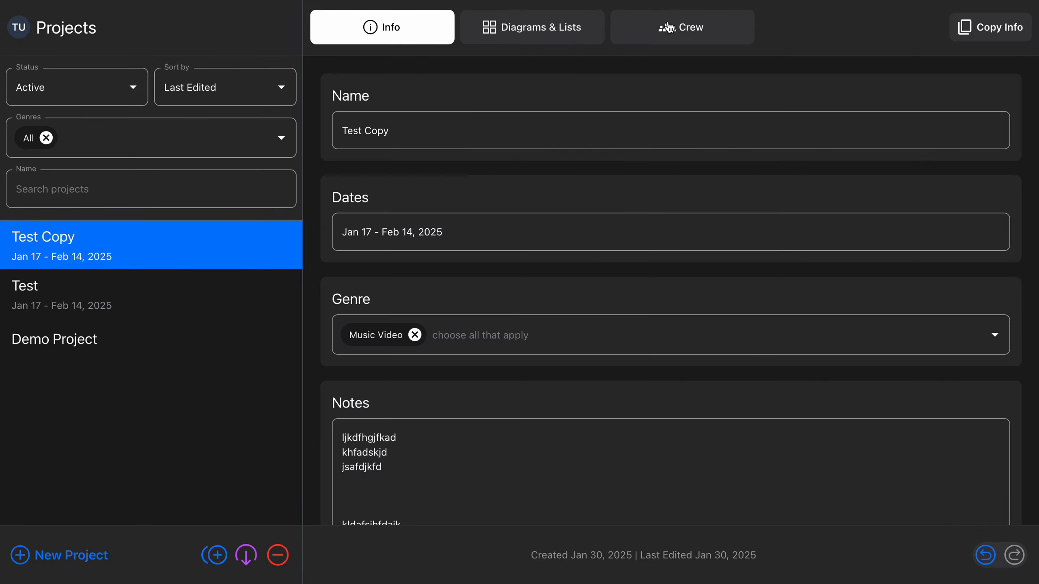
click(668, 28)
click(368, 30)
Step: Filter the project list by the Music Video genre, look through the matching projects, and clear the genre filter
click(283, 139)
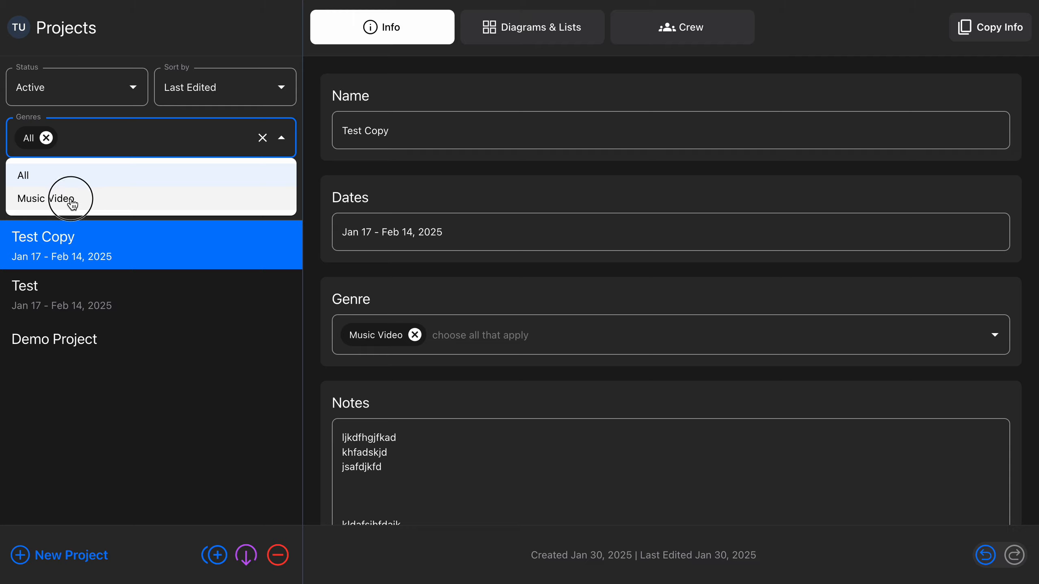
click(47, 139)
click(55, 205)
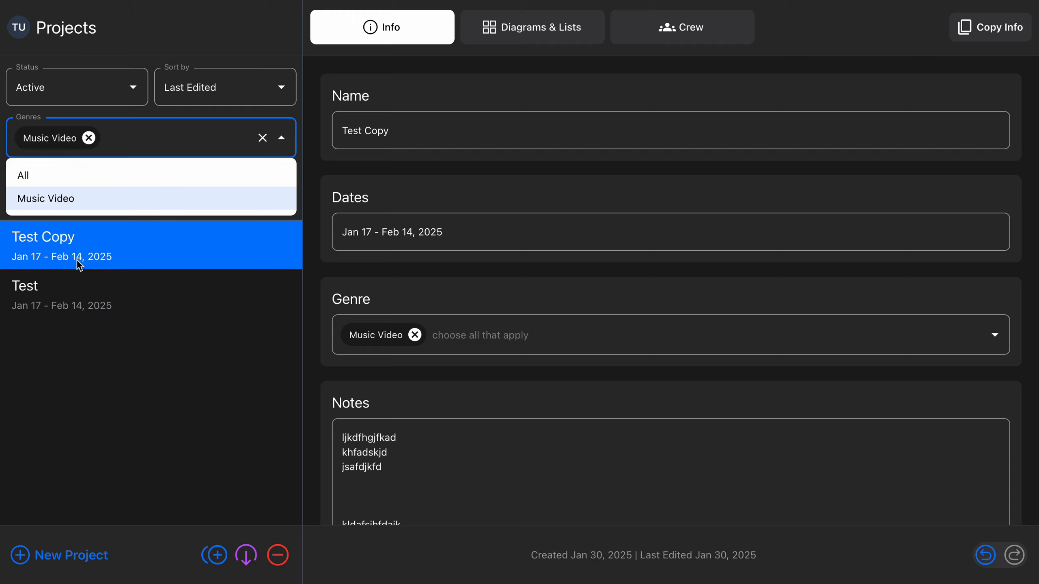
click(102, 348)
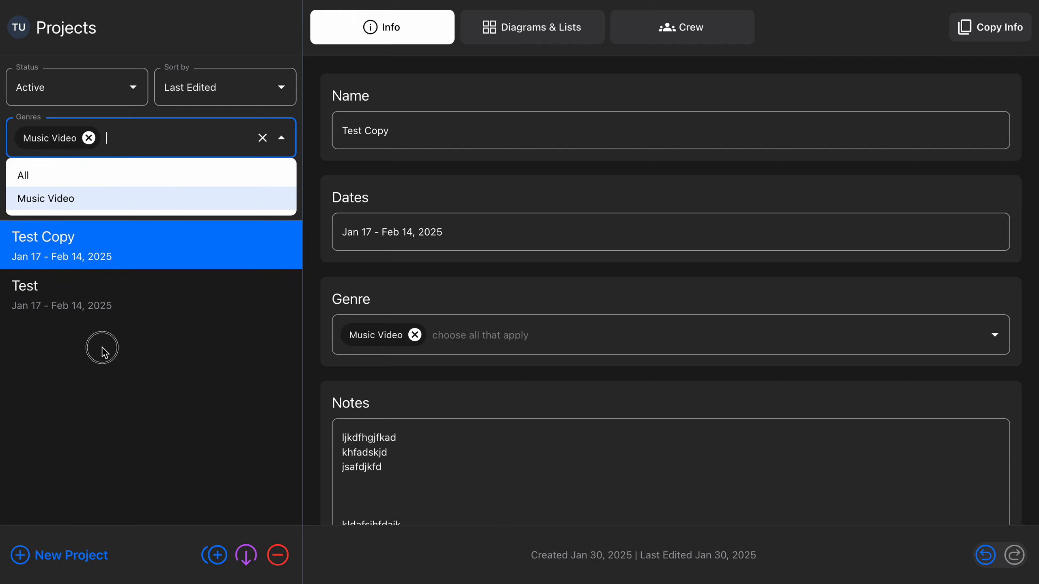
click(129, 282)
click(131, 231)
click(142, 288)
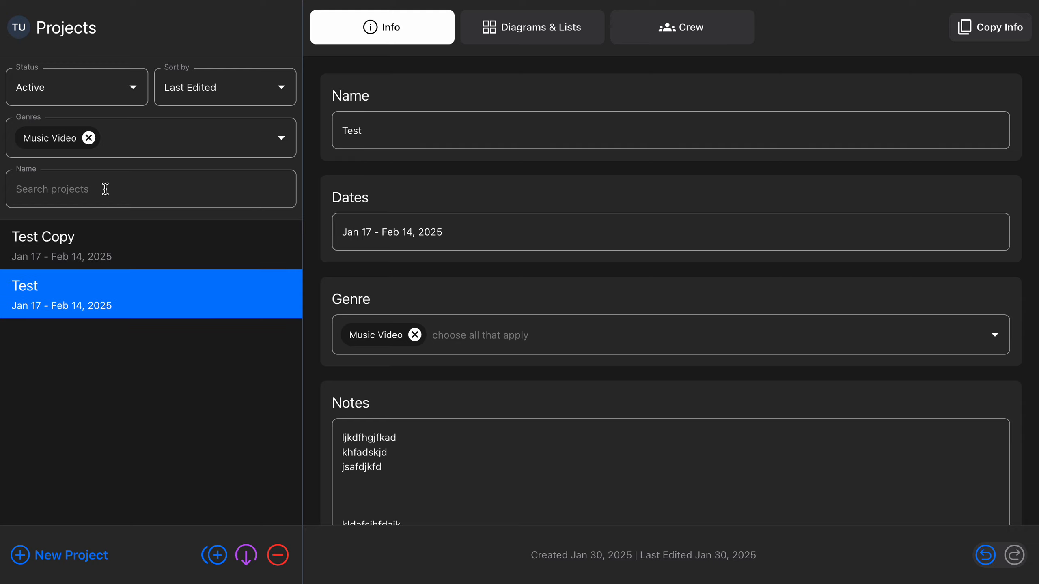
click(88, 138)
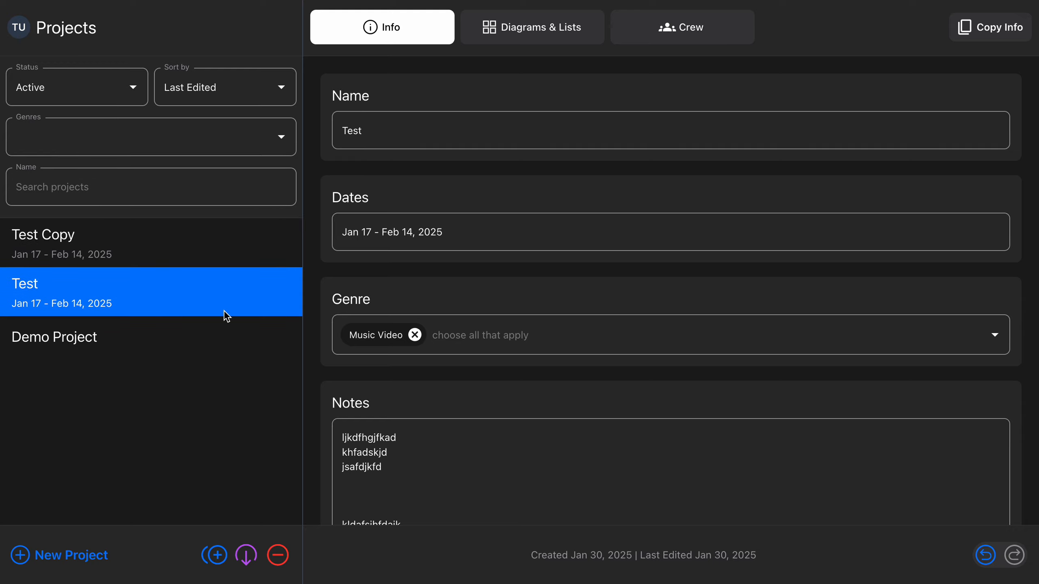
Step: Copy the Test Copy project's info and paste it into a new note in Notes, followed by a line break
click(227, 241)
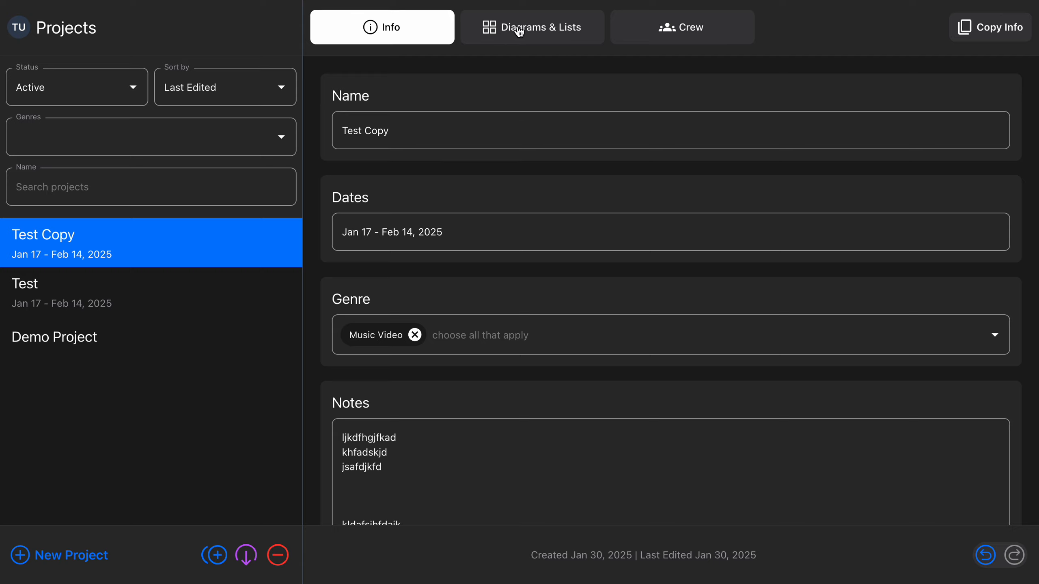
click(990, 35)
key(super+Tab)
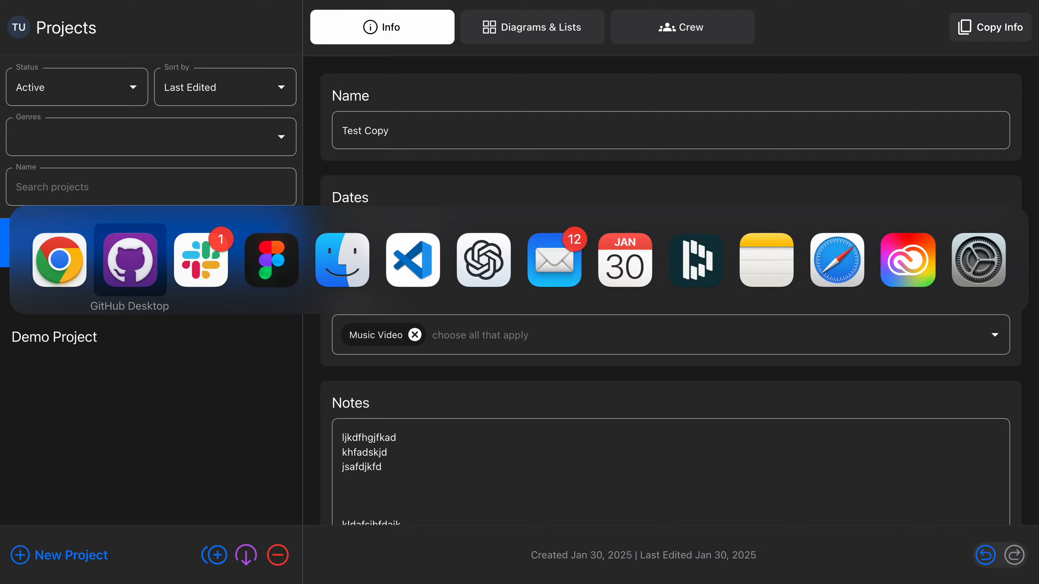
click(783, 268)
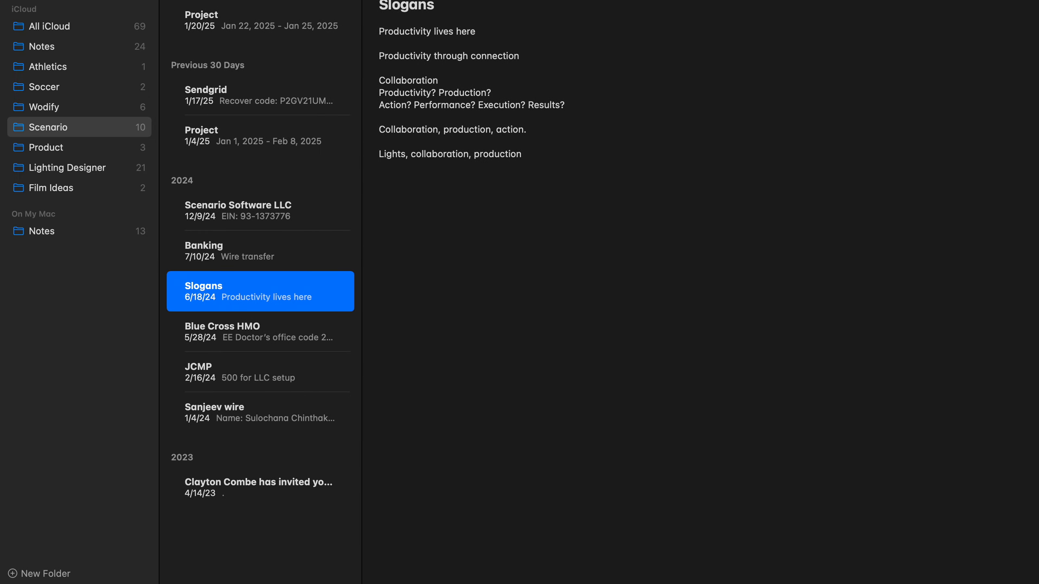
key(super+n)
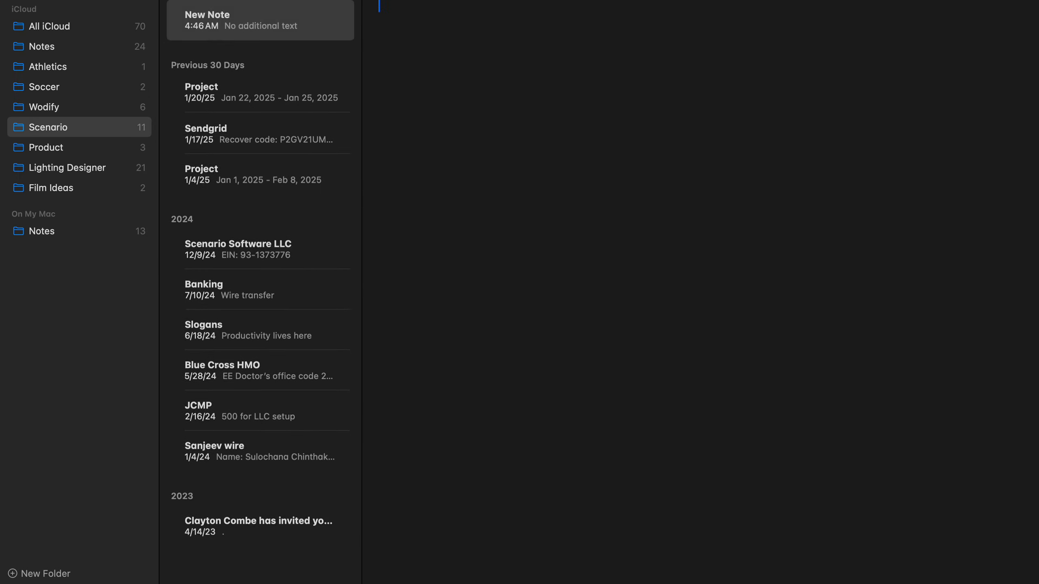
key(super+v)
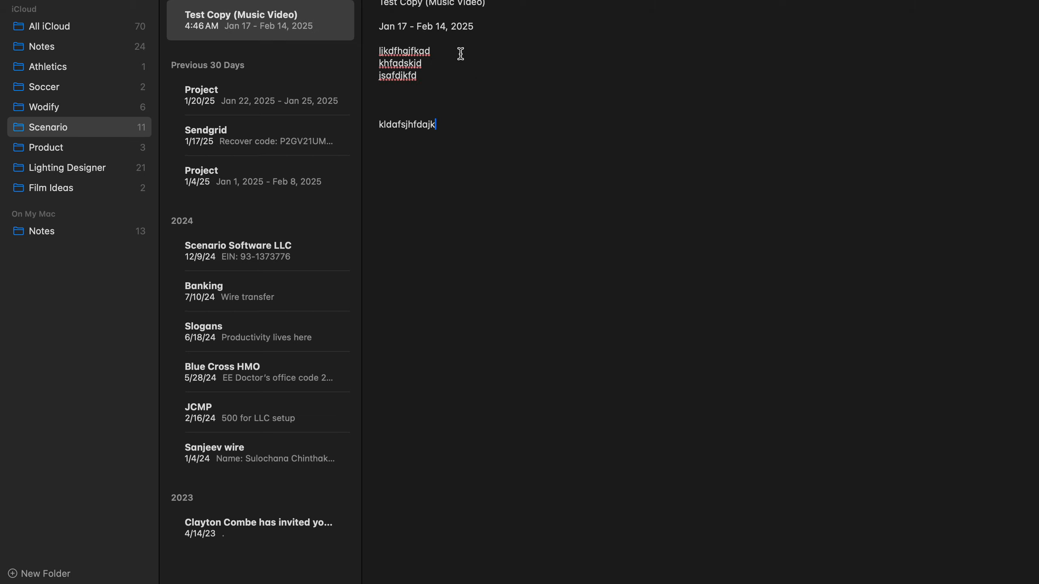
key(Return)
Step: Switch back to Scenario in the browser and copy the Test Copy project's crew list
key(super+Tab)
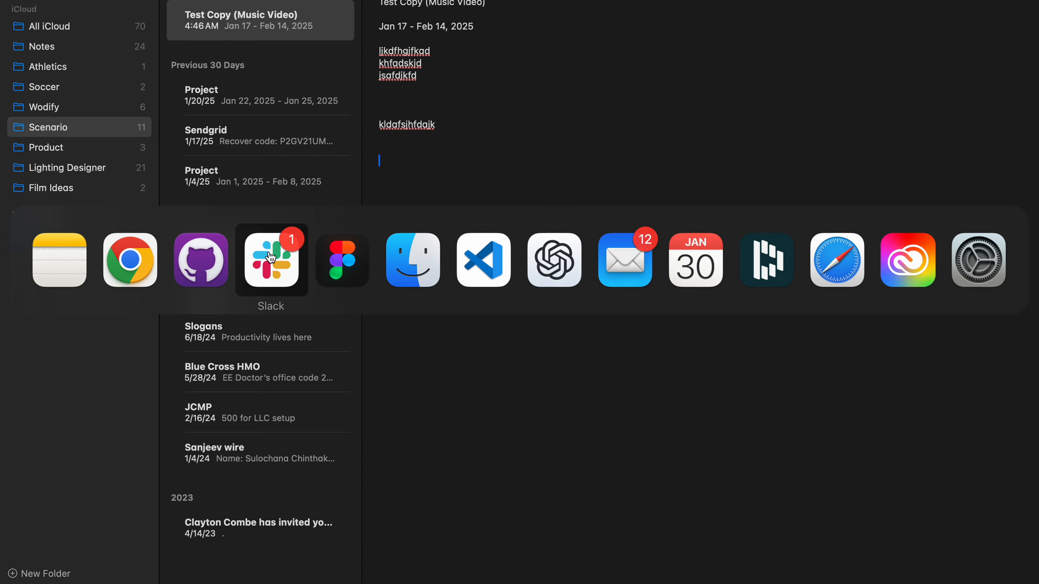
click(17, 273)
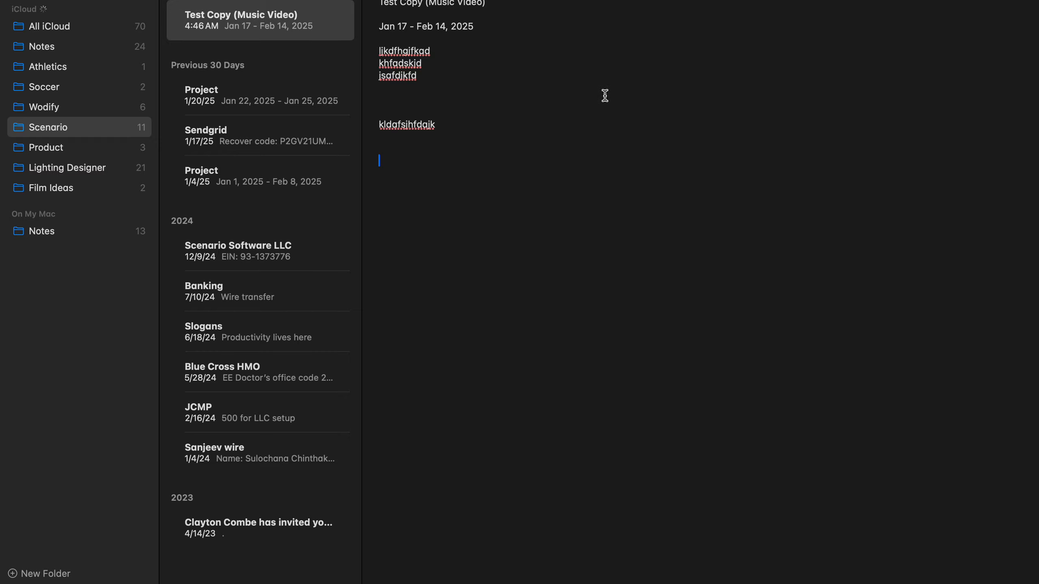
key(super+Tab)
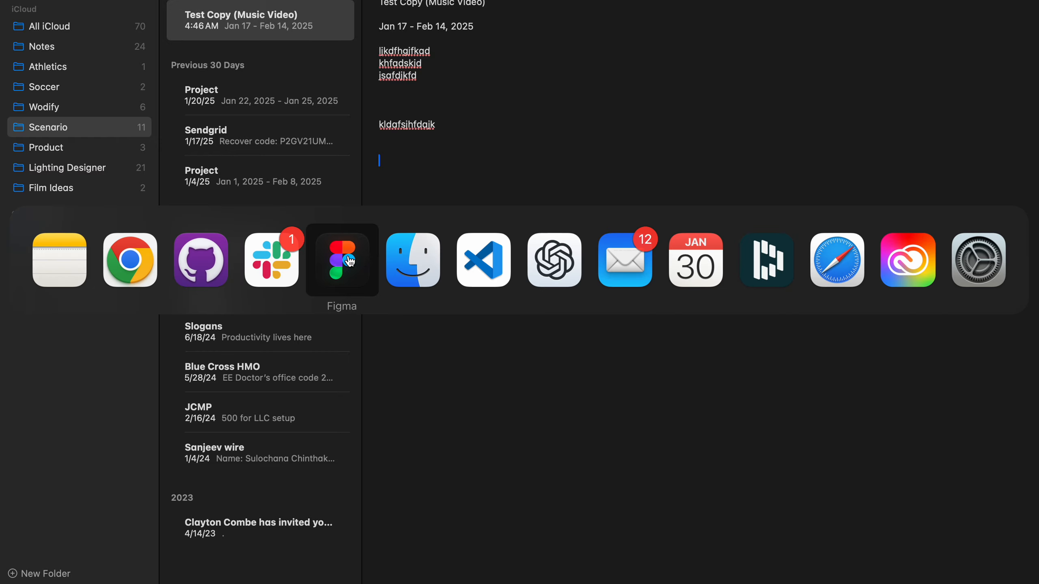
click(271, 260)
key(ctrl+Right)
key(ctrl+Right)
key(ctrl+Right)
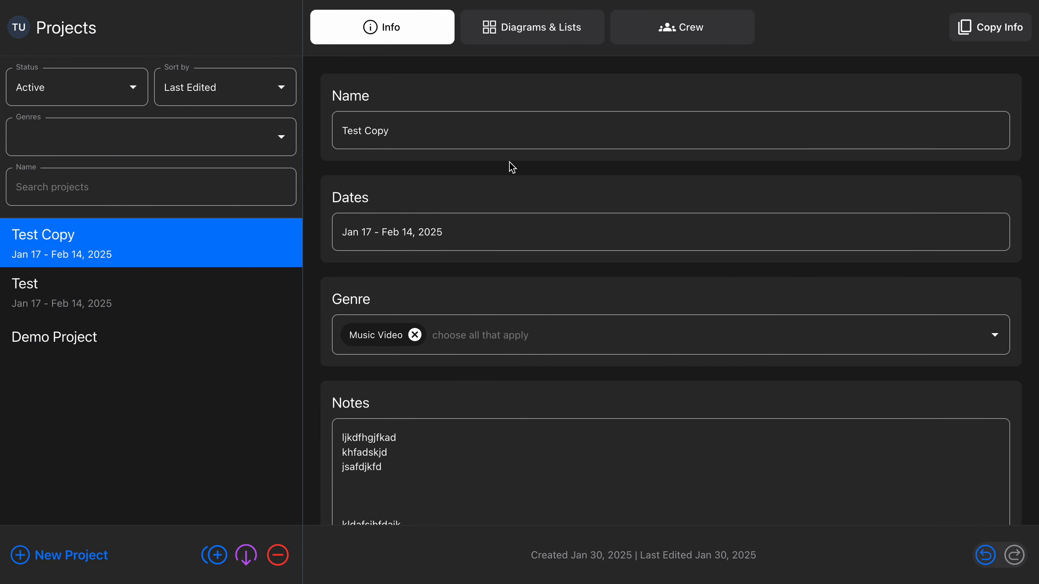
click(718, 29)
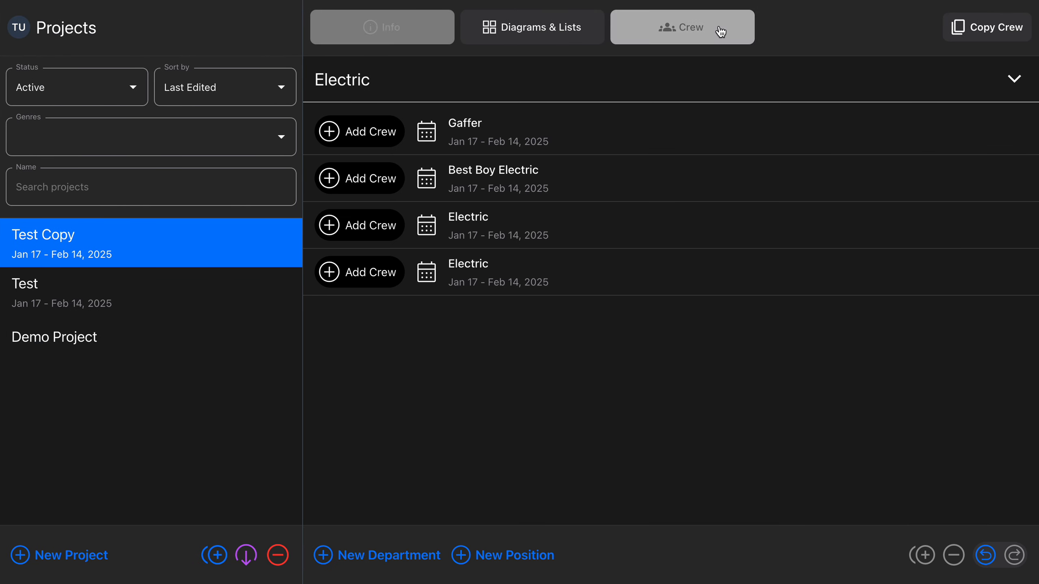
click(1003, 31)
Step: Switch to Notes, paste the crew list below the project info, and return to Scenario, dismissing the copy notification
key(super+Tab)
key(super+Tab)
key(super+Tab)
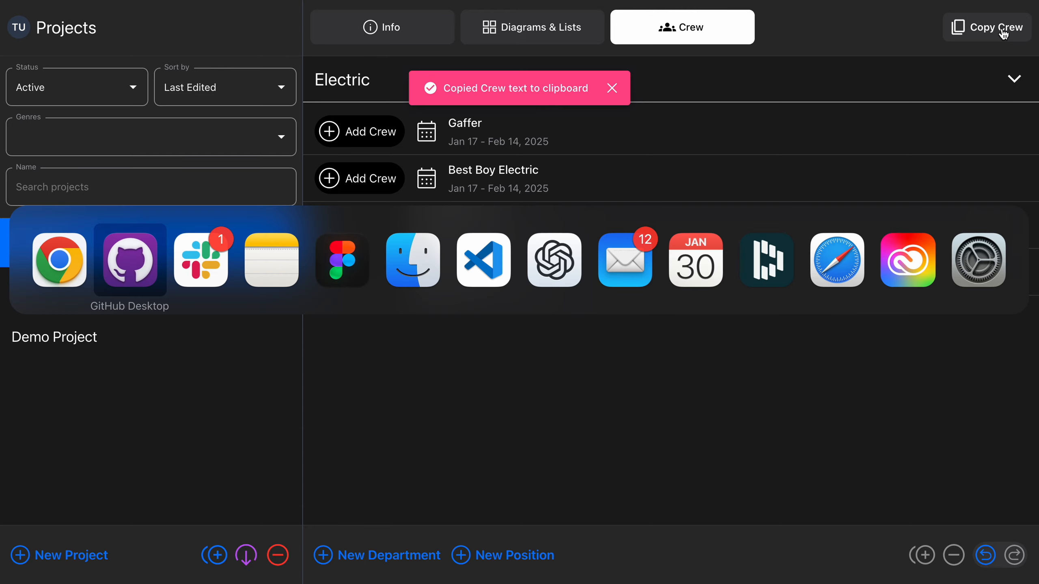
key(super+v)
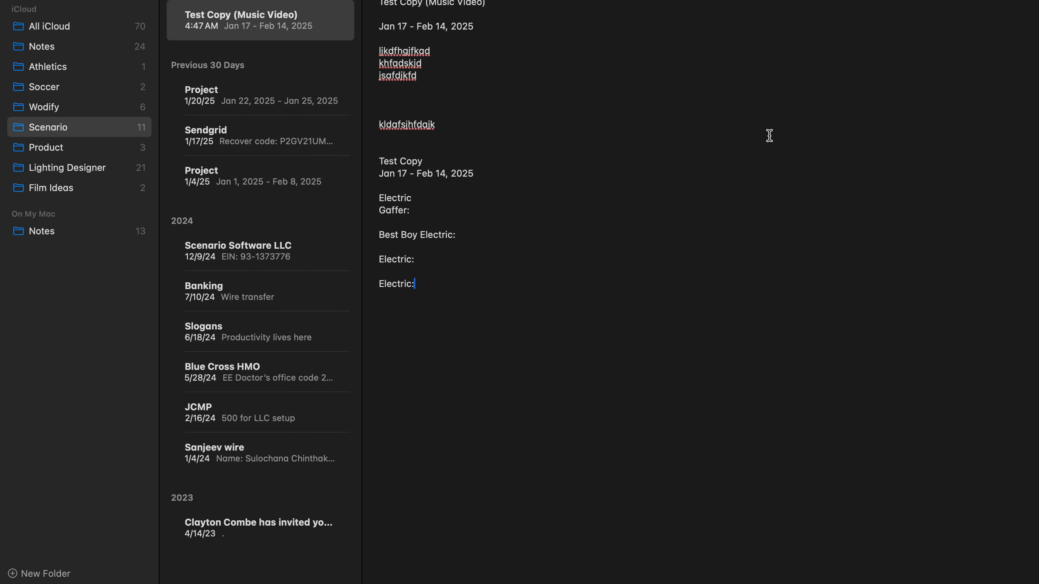
key(super+Tab)
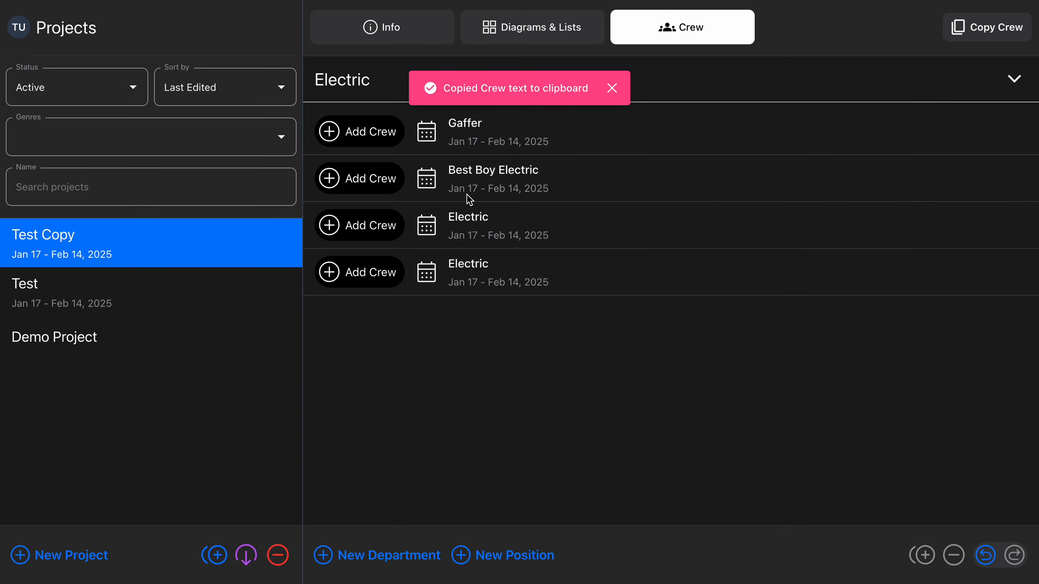
click(615, 90)
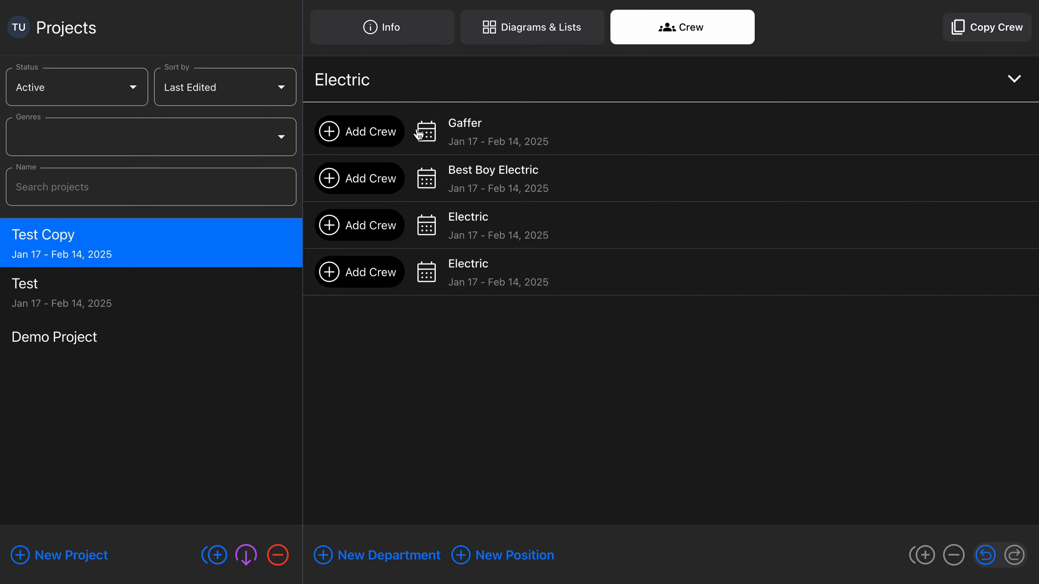
Step: Add a new crew member with first name Test and last name Crew to the Gaffer position
click(373, 132)
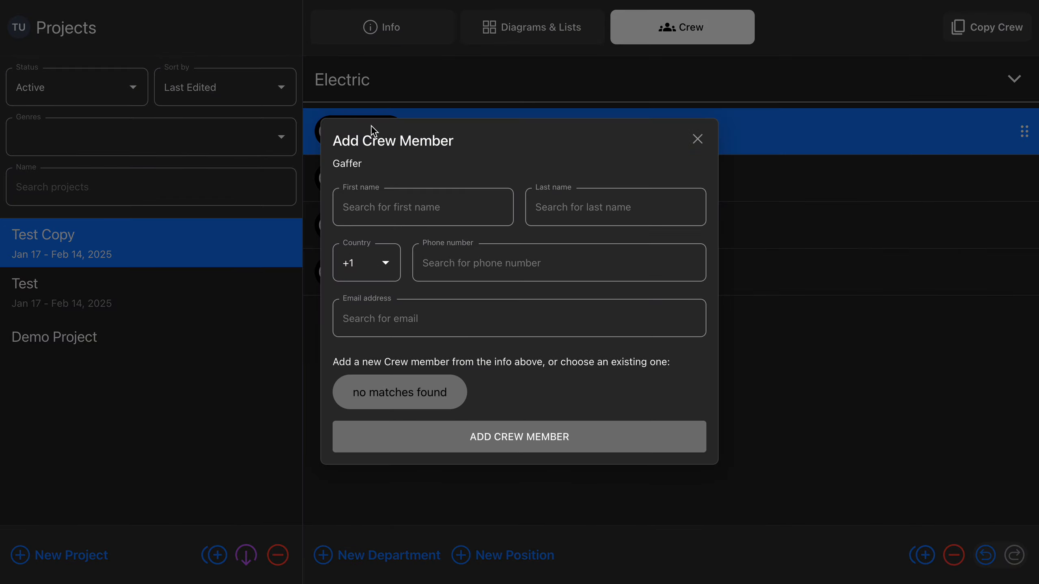
click(421, 206)
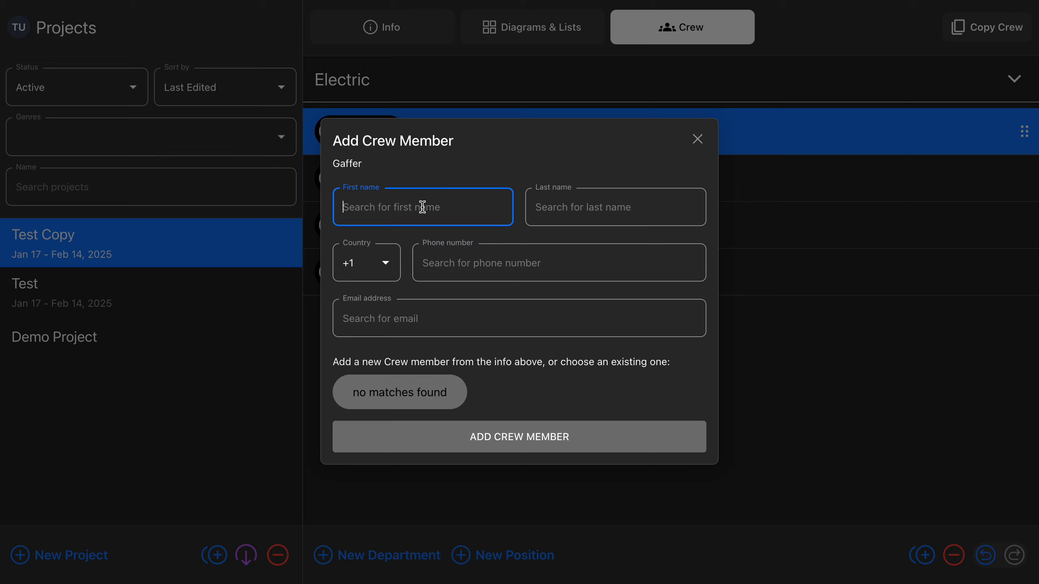
text(Test)
click(540, 208)
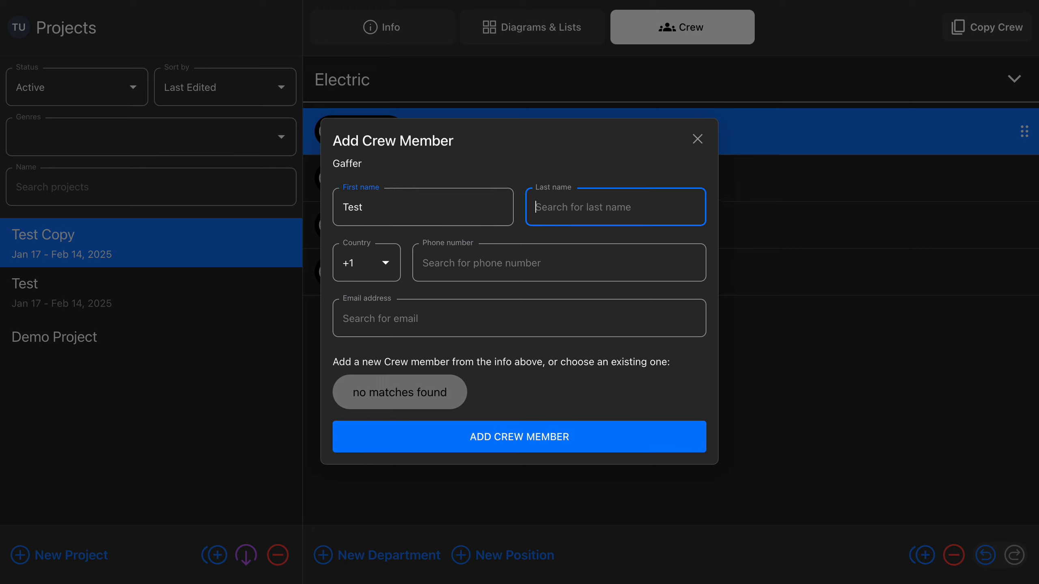
text(Crew)
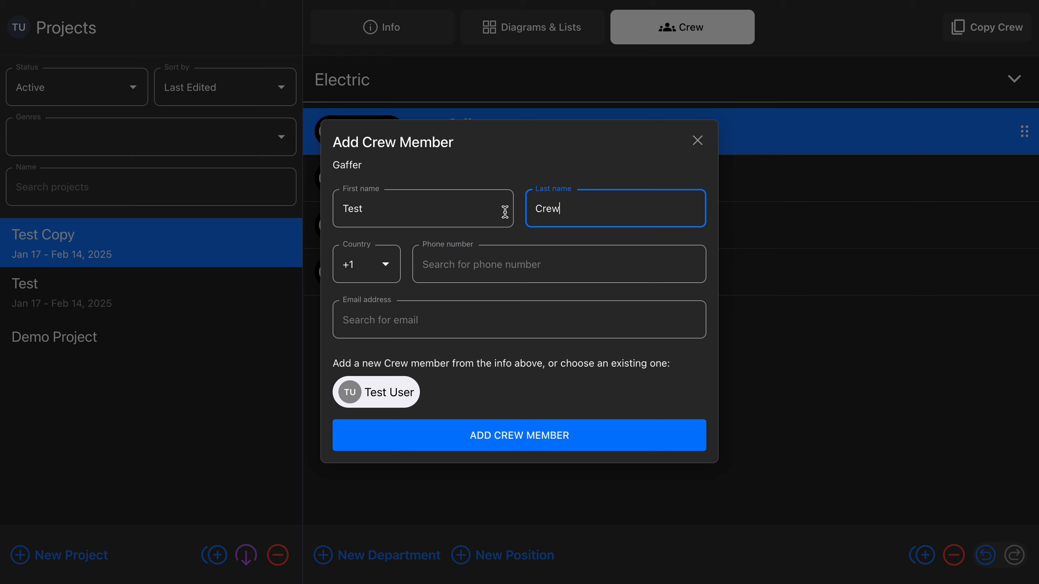
click(509, 438)
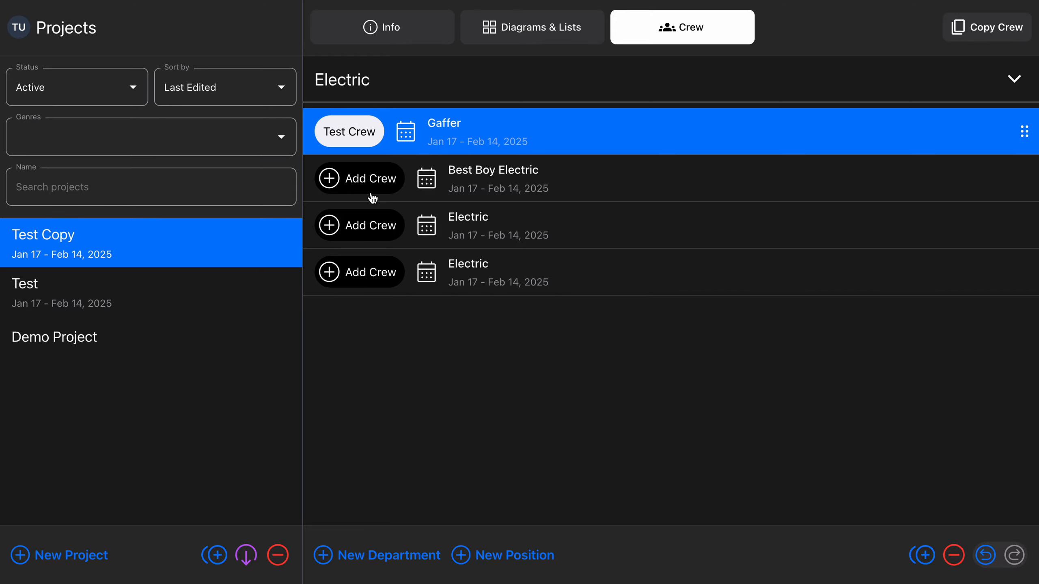
Step: Review the Scenario account details and the option allowing other users to add the account to their projects
click(19, 30)
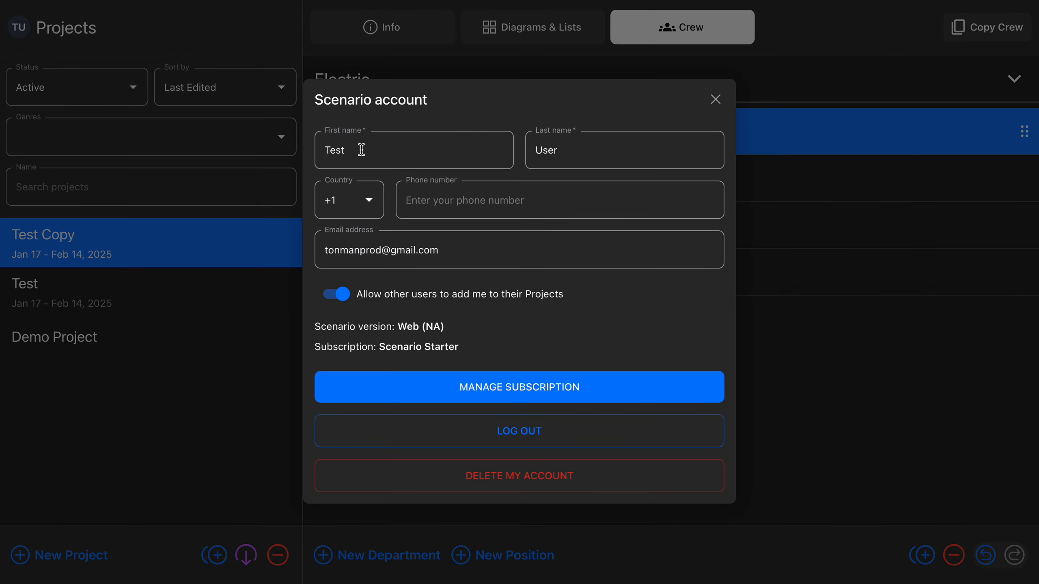
click(716, 100)
click(18, 27)
click(716, 99)
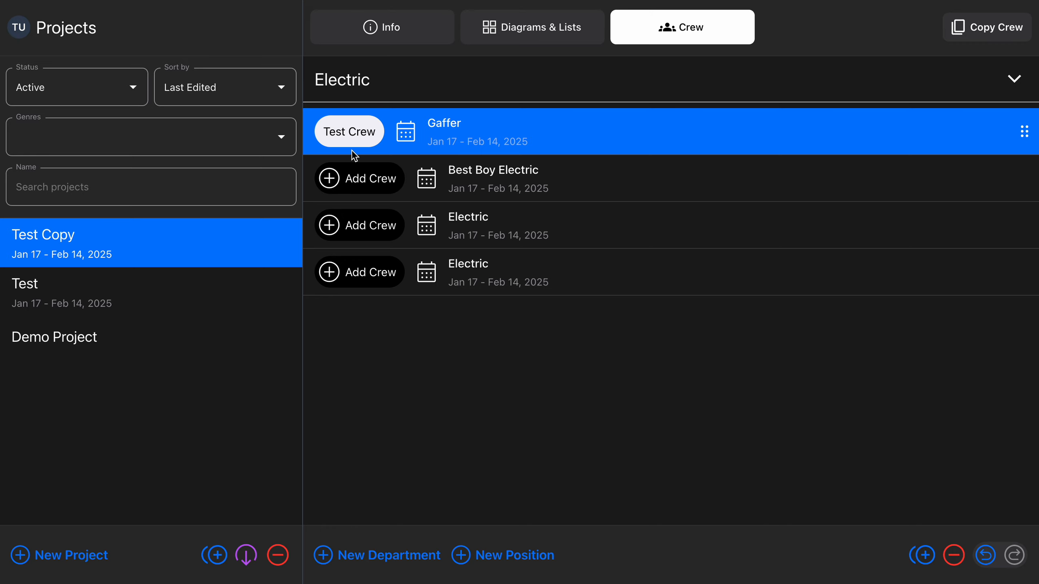
Step: Find the existing Test Crew member by first name and assign them to the Best Boy Electric position
click(359, 179)
click(403, 210)
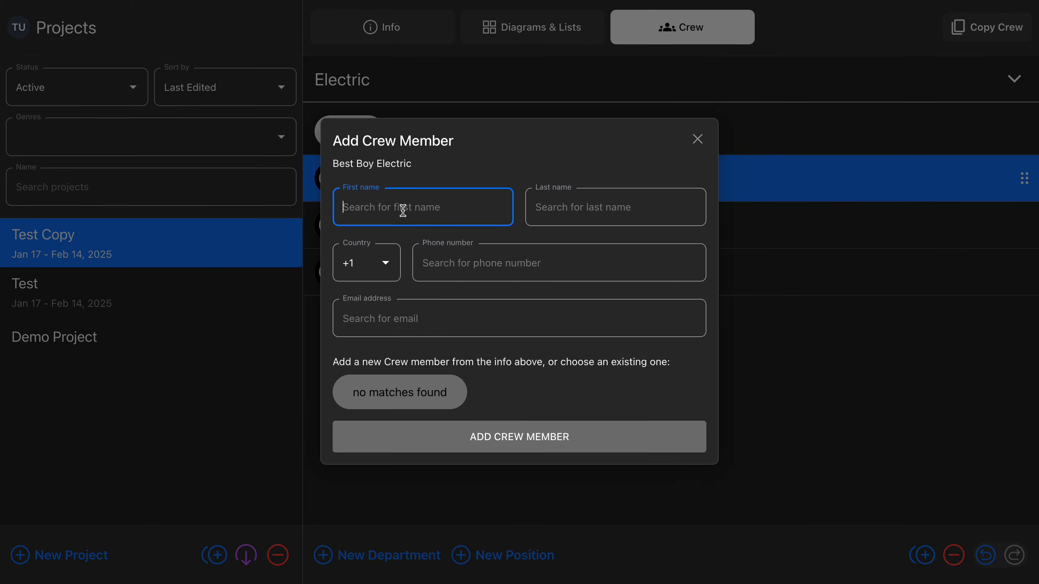
text(test)
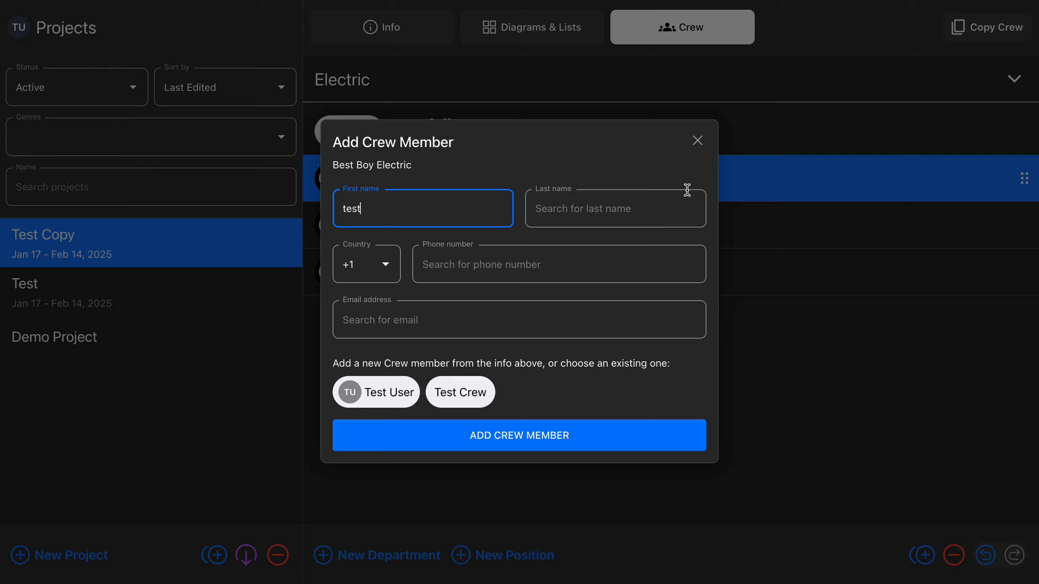
click(470, 396)
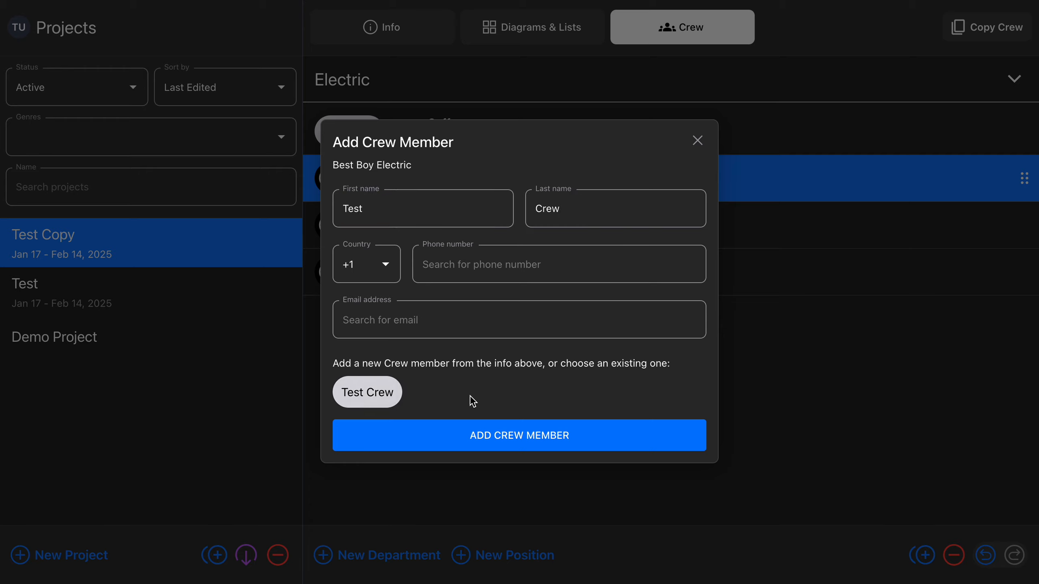
click(538, 442)
Step: Replace the Gaffer position's Test Crew member with the existing Test User account
click(362, 138)
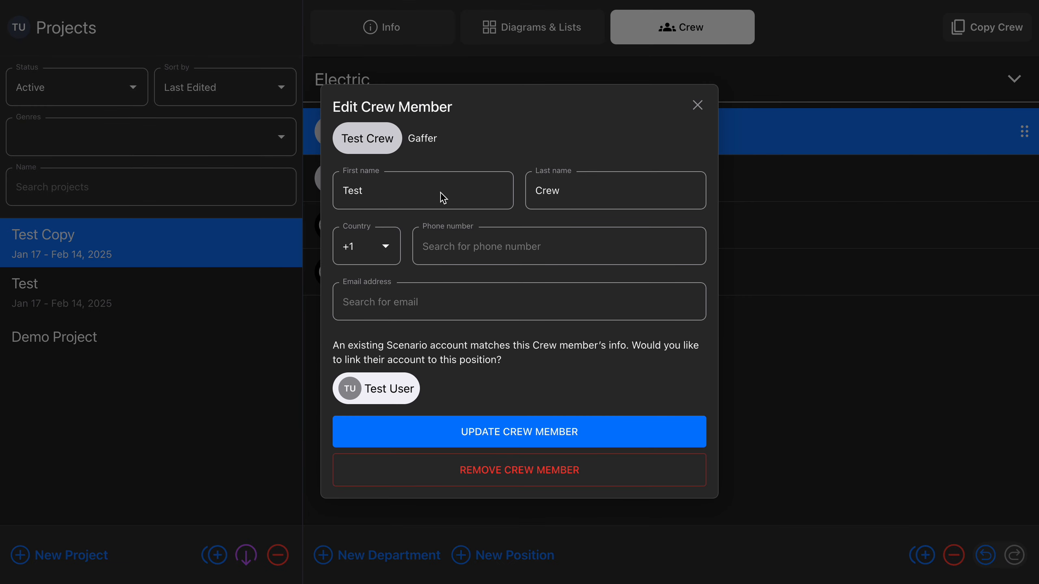
click(408, 391)
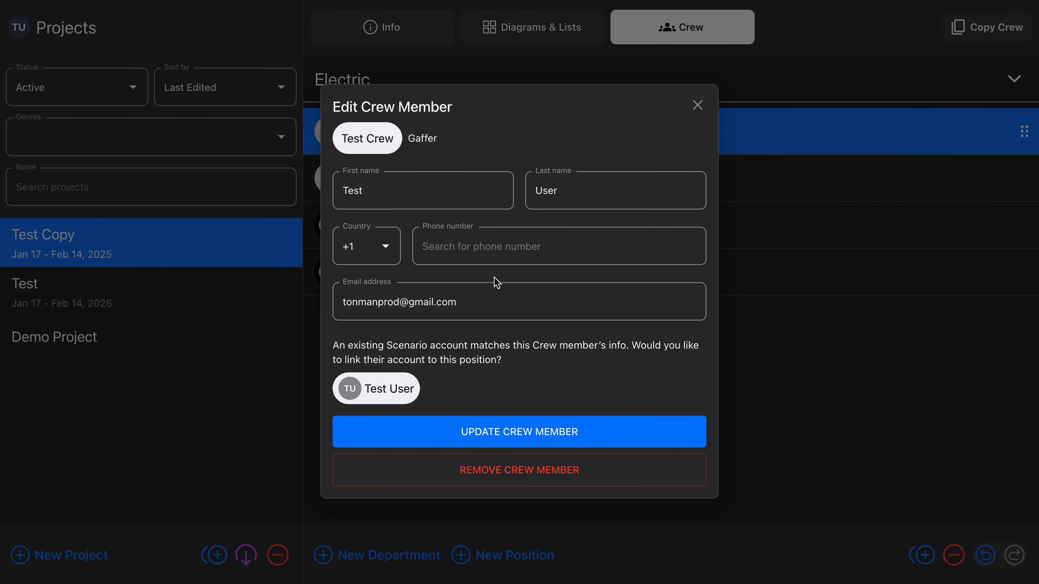
click(356, 394)
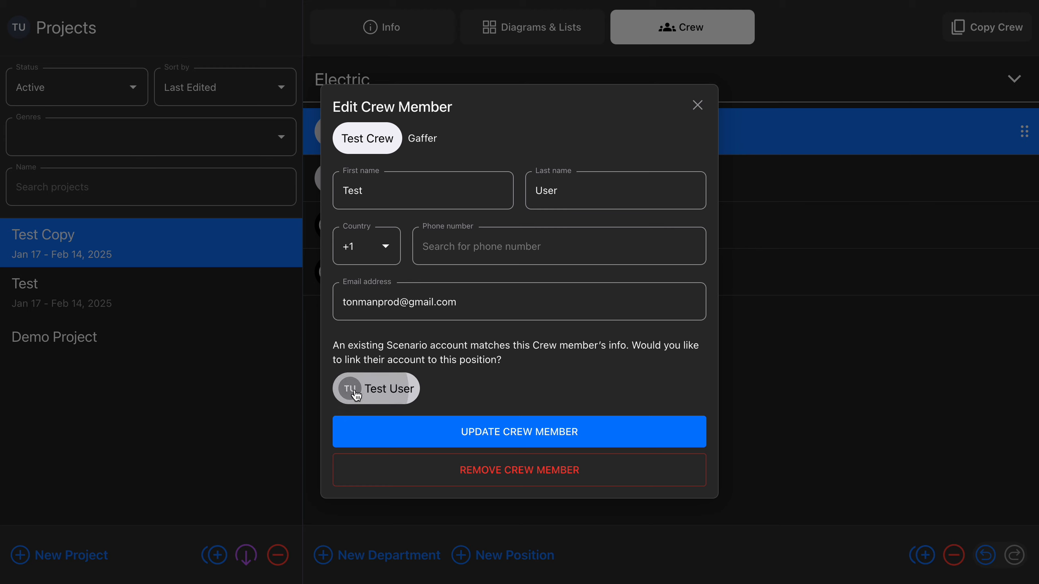
click(516, 444)
click(359, 138)
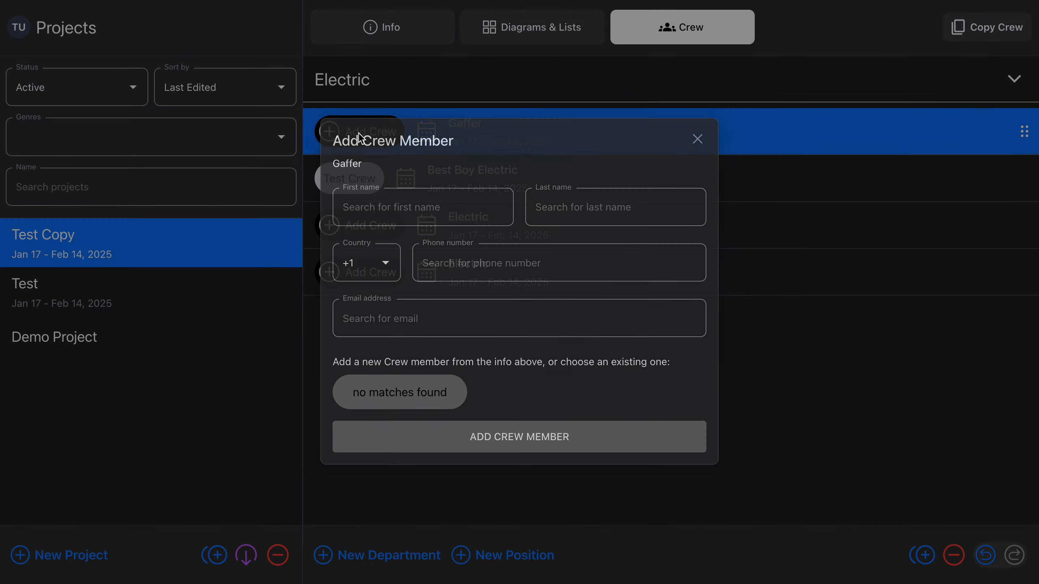
click(387, 202)
text(te)
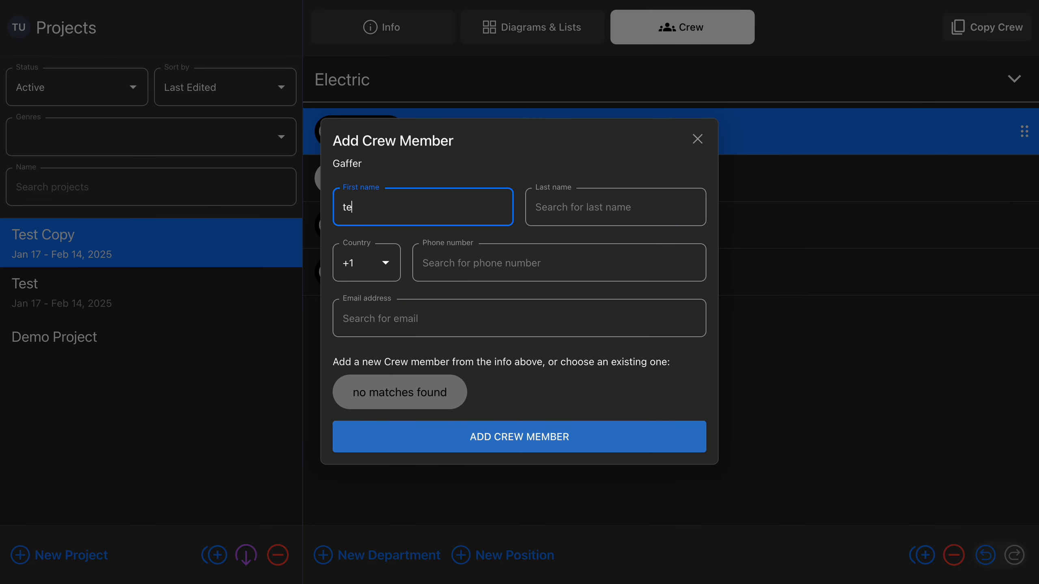
text(st)
click(393, 397)
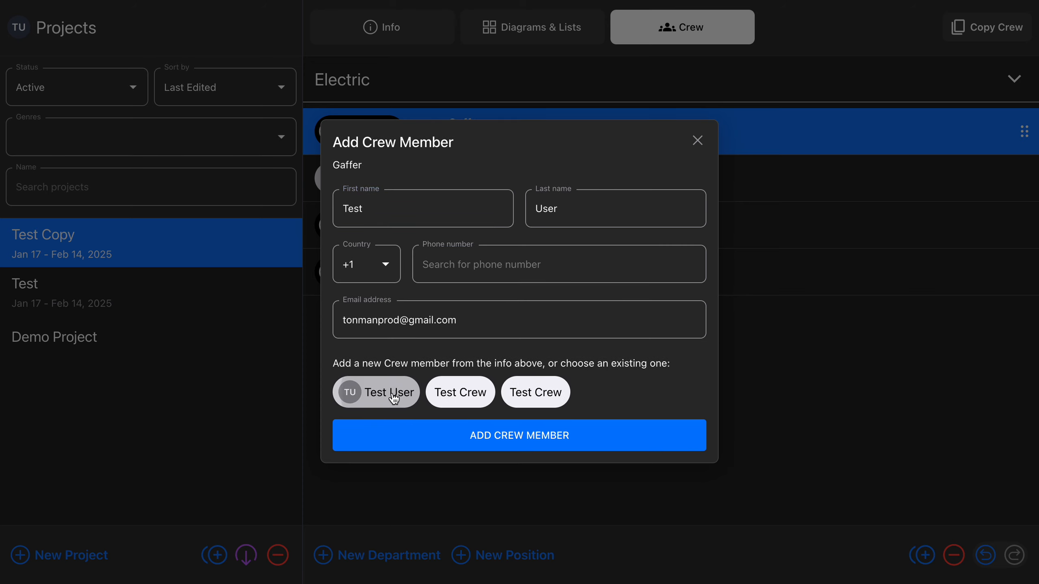
click(531, 444)
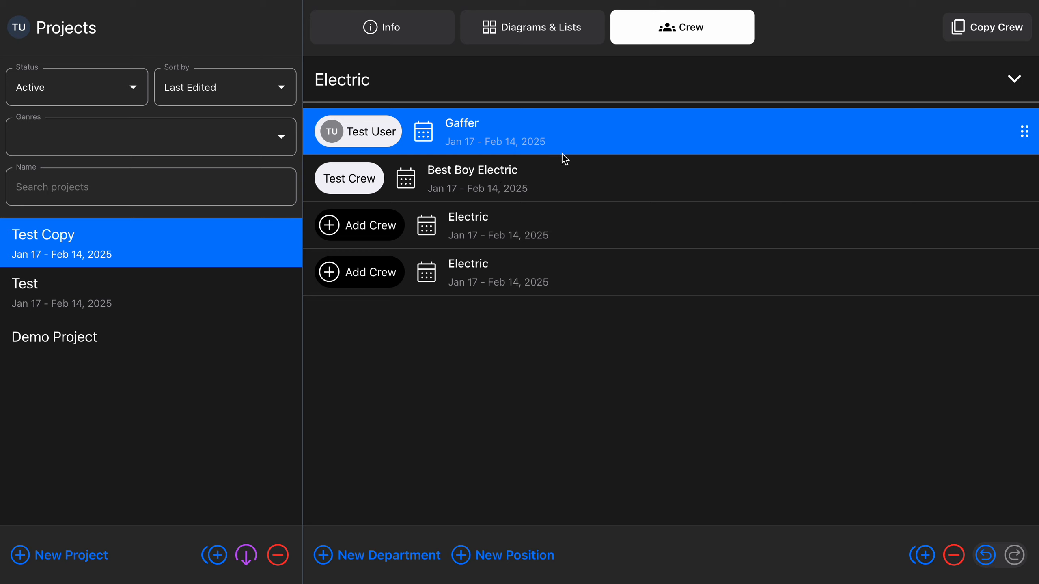
Step: Check the account's profile settings again and look through the Test Copy project's info and crew
click(20, 31)
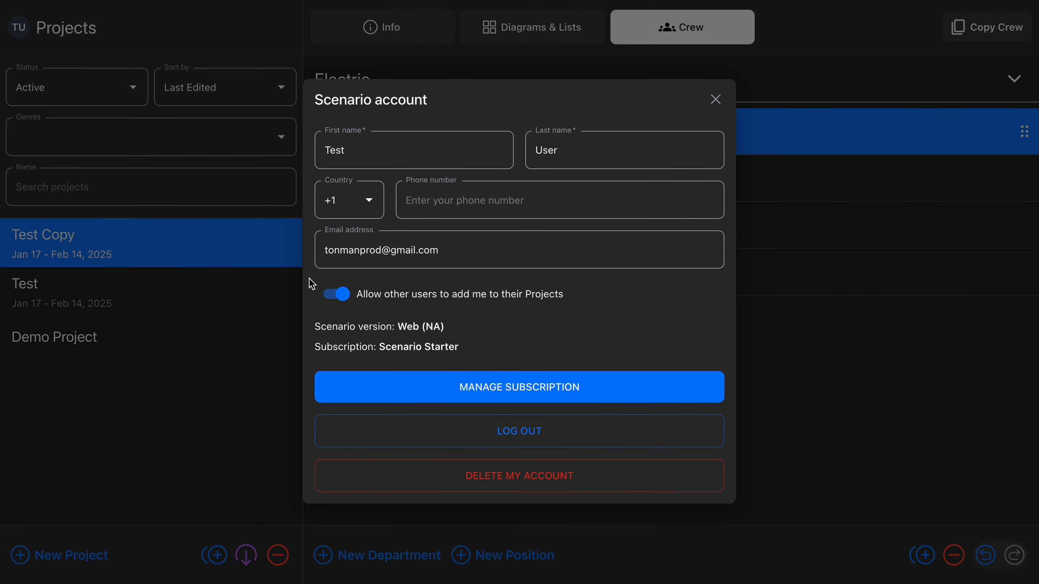
click(717, 99)
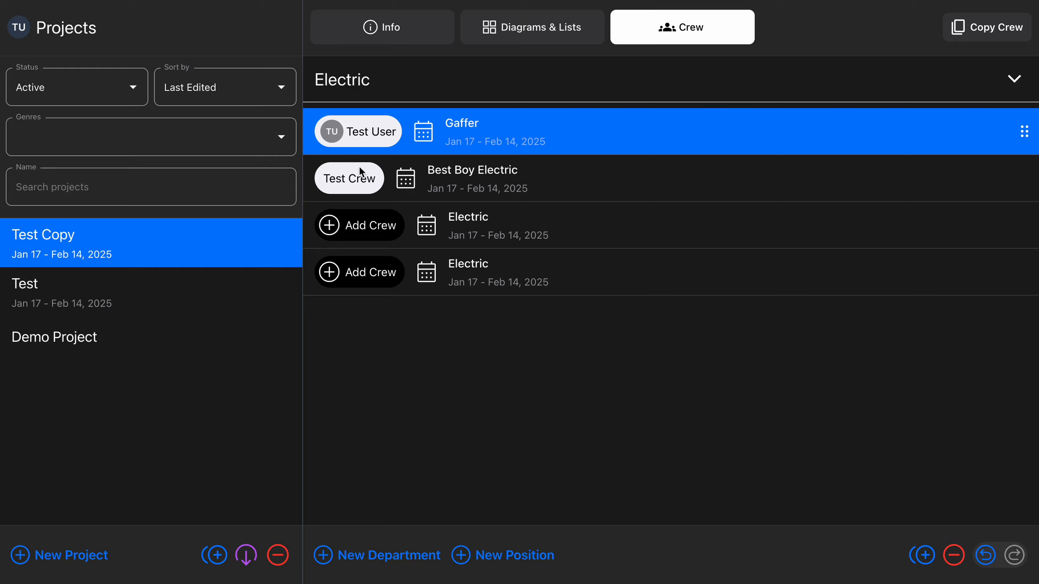
click(397, 38)
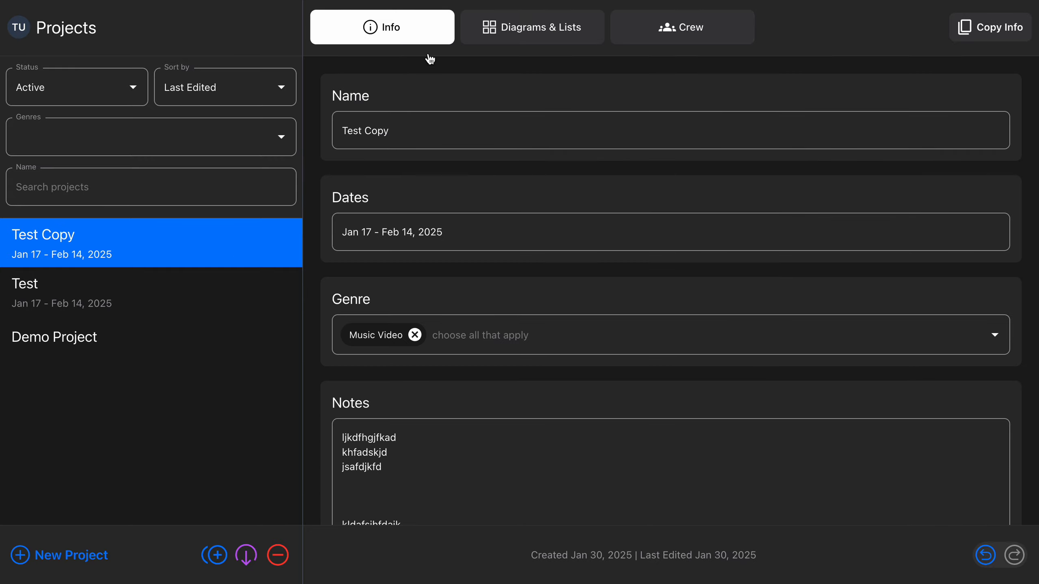
click(655, 39)
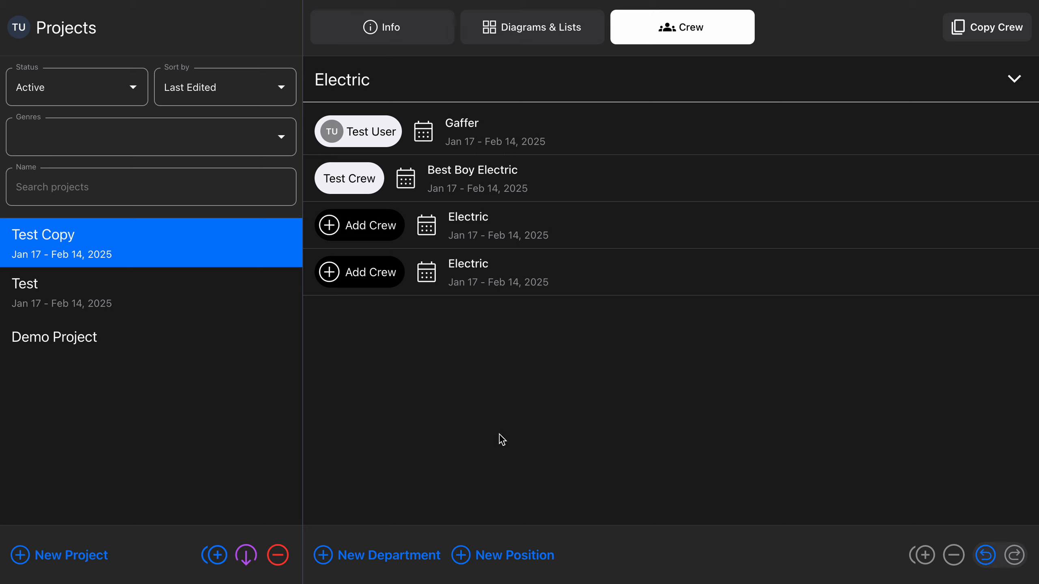
click(407, 32)
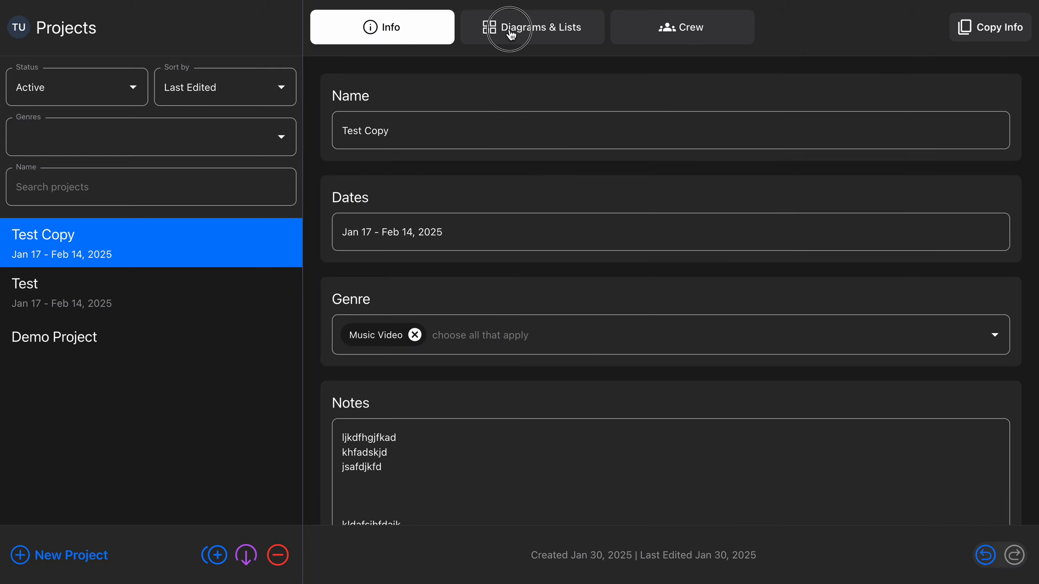